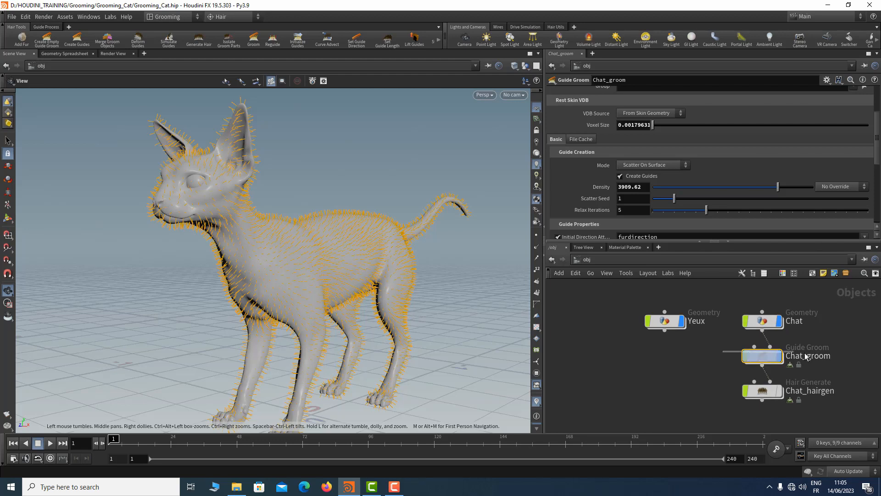
Set the guide density of the Chat_groom node to 6000
{"action": "scroll", "coordinate": [657, 190], "scroll_direction": "down", "scroll_amount": 3}
{"action": "scroll", "coordinate": [657, 190], "scroll_direction": "down", "scroll_amount": 1}
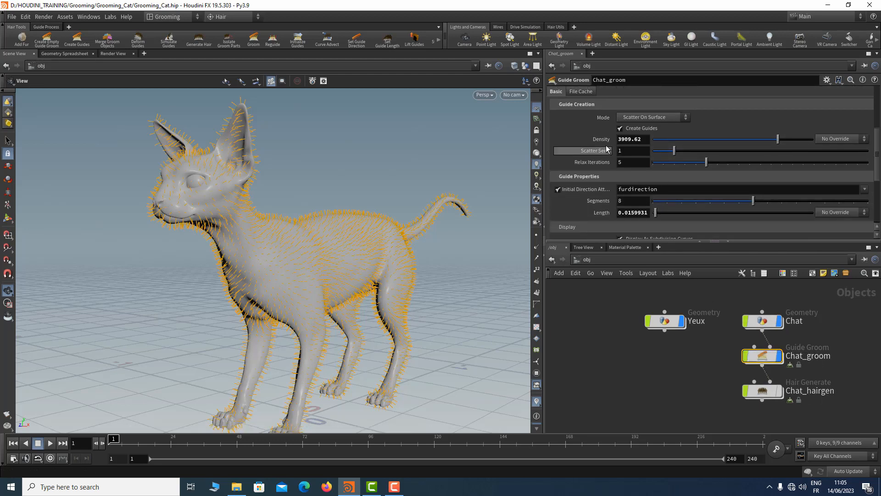
{"action": "double_click", "coordinate": [642, 138]}
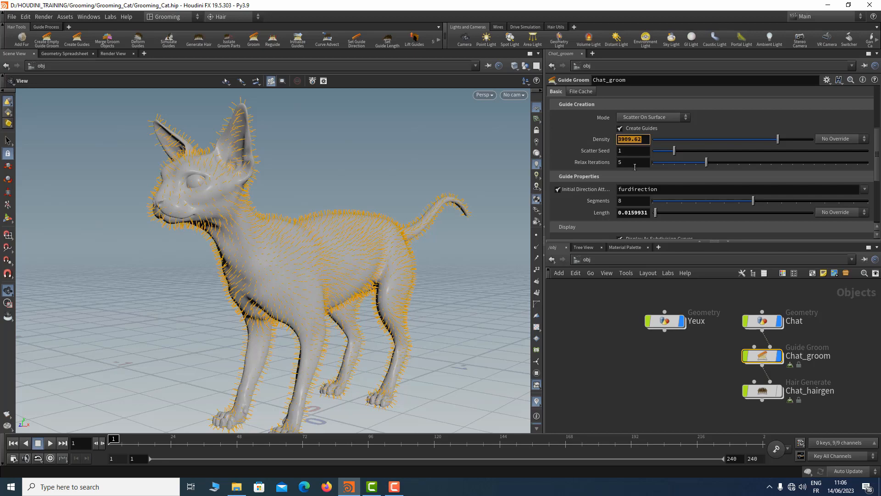
{"action": "type", "text": "6000"}
{"action": "key", "text": "Return"}
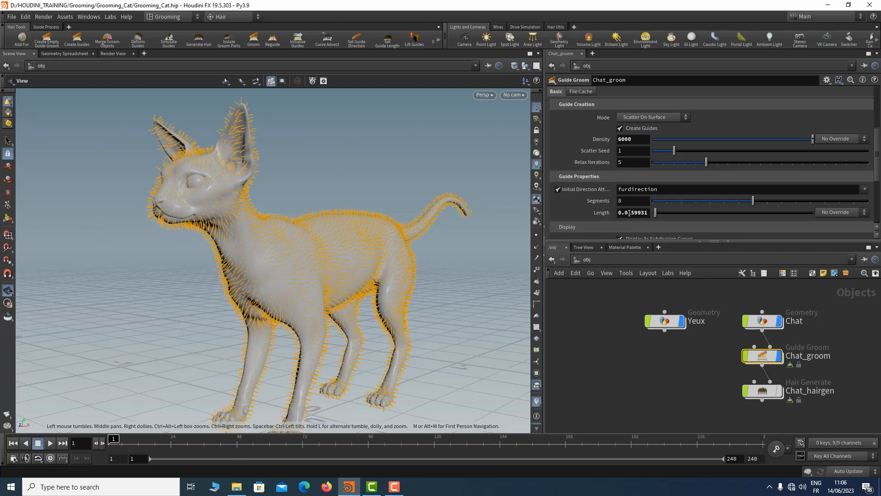
Set the guide length of Chat_groom to 0.03
{"action": "left_click_drag", "start_coordinate": [629, 213], "coordinate": [649, 213]}
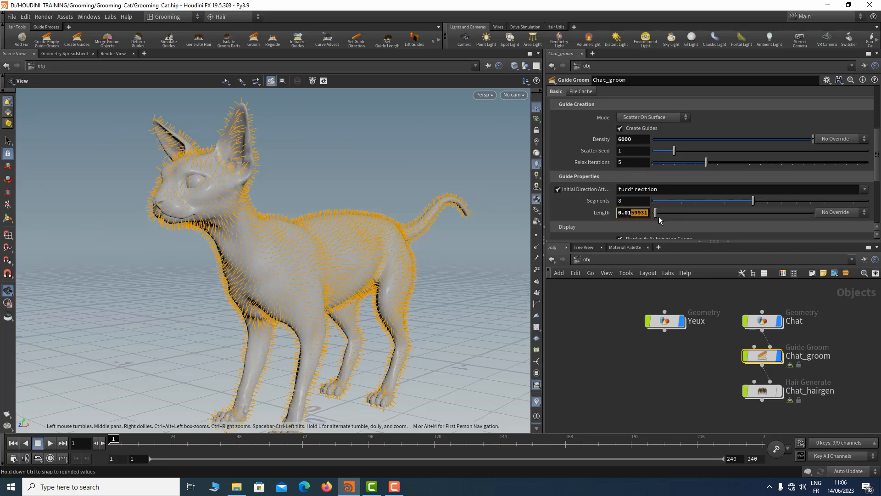
{"action": "key", "text": "BackSpace"}
{"action": "key", "text": "BackSpace"}
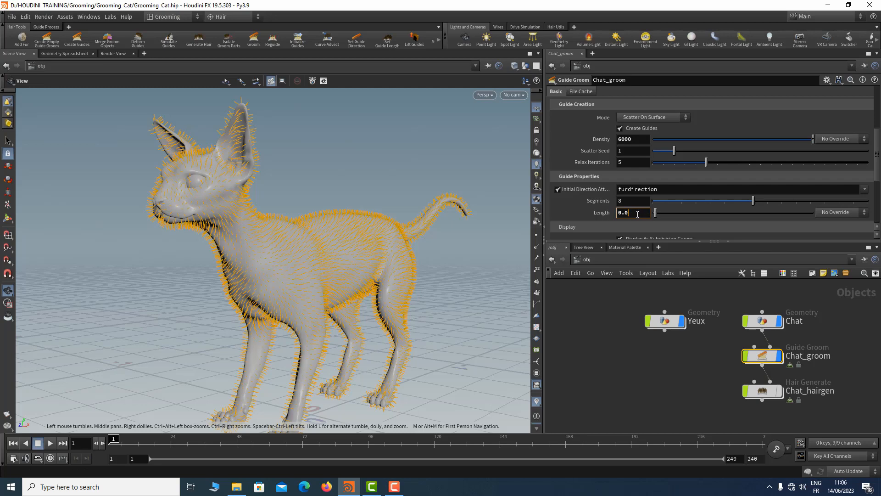
{"action": "key", "text": "Return"}
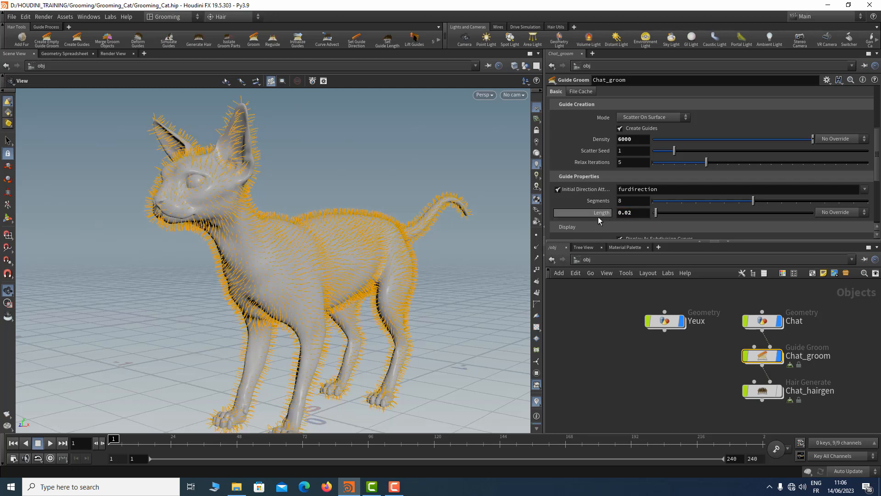
{"action": "left_click", "coordinate": [639, 214]}
{"action": "type", "text": "3"}
{"action": "key", "text": "Return"}
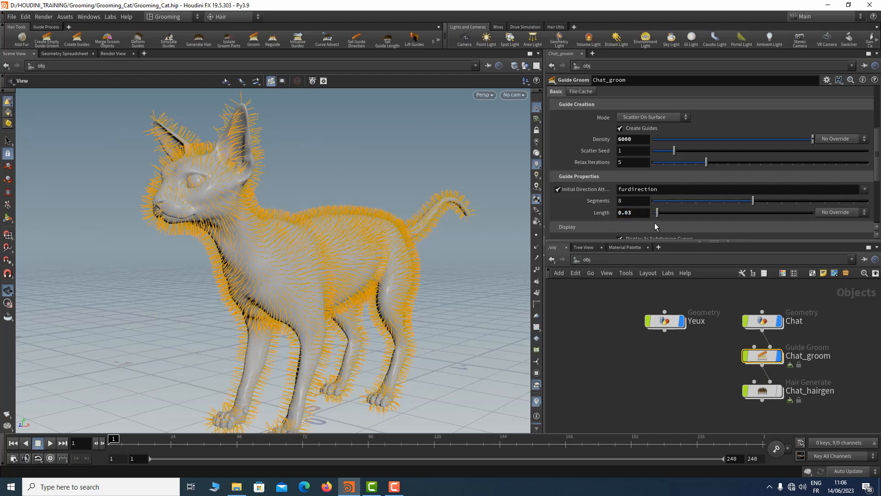
Set the Rest Skin VDB voxel size of Chat_groom to 0.001
{"action": "scroll", "coordinate": [655, 222], "scroll_direction": "down", "scroll_amount": 3}
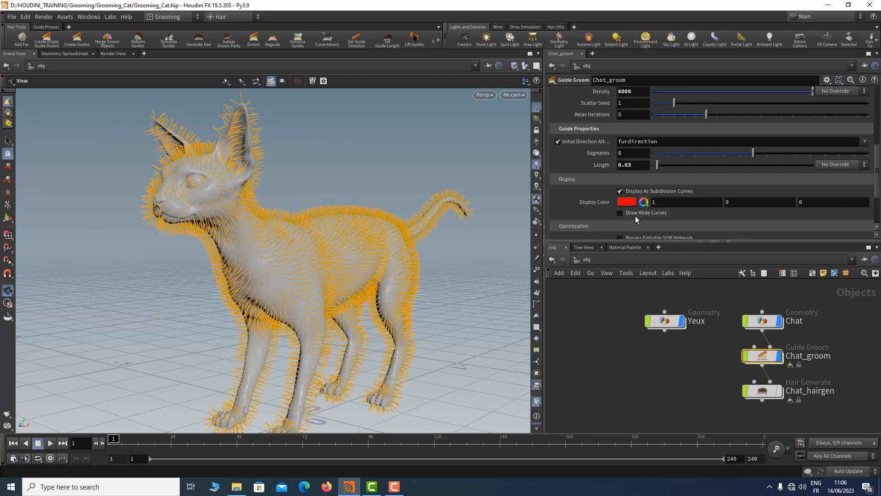
{"action": "scroll", "coordinate": [635, 216], "scroll_direction": "up", "scroll_amount": 9}
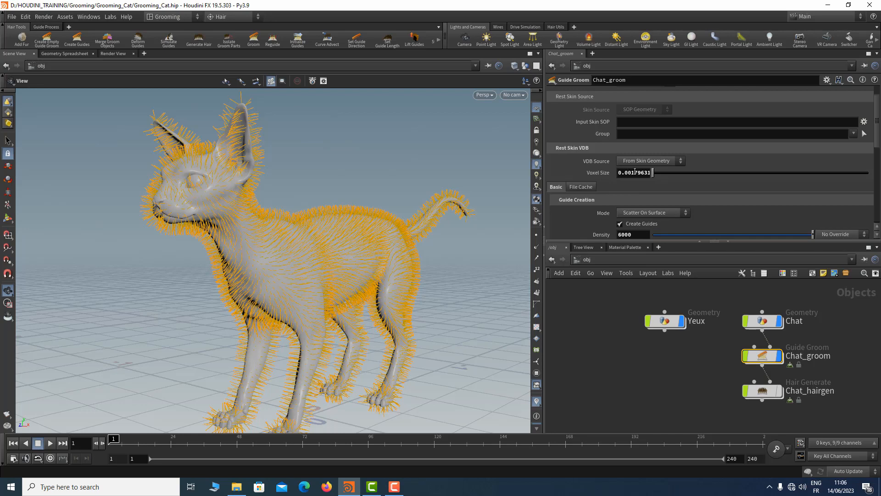
{"action": "left_click_drag", "start_coordinate": [634, 171], "coordinate": [667, 188]}
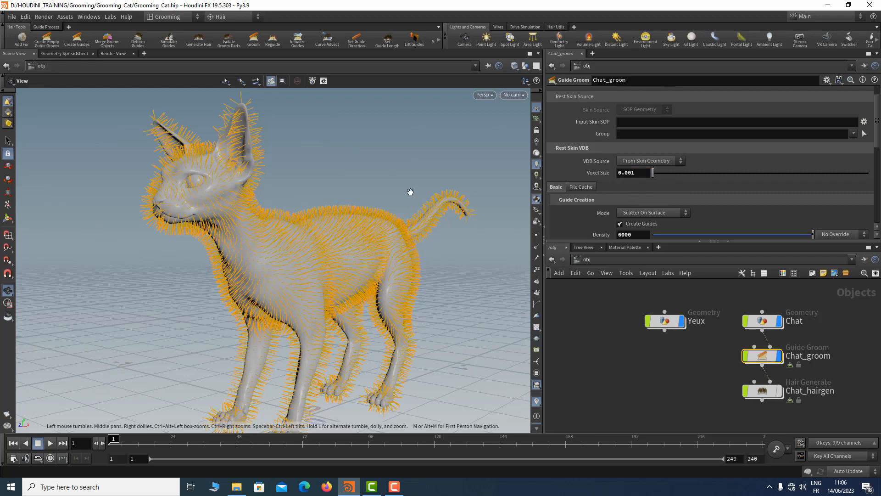
{"action": "left_click_drag", "start_coordinate": [401, 173], "coordinate": [333, 142]}
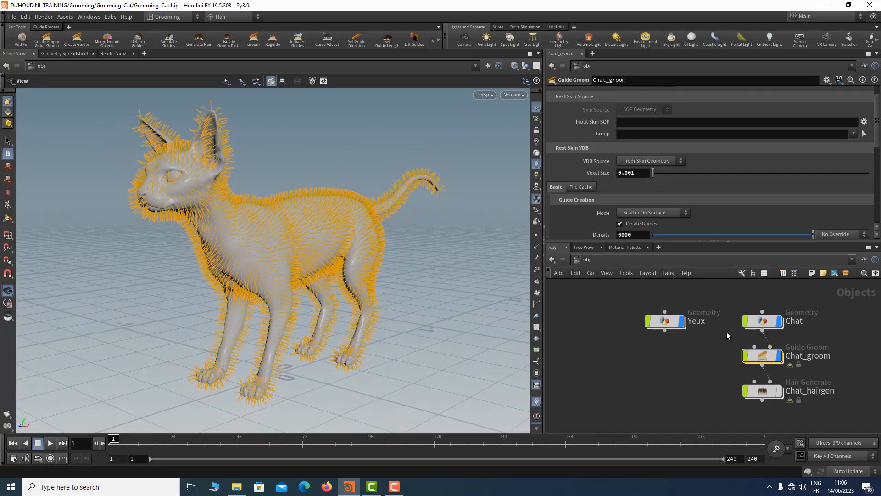
Look over the GUIDES, SKIN and SKINVDB outputs inside the Chat_groom network and return to the object level
{"action": "double_click", "coordinate": [762, 357]}
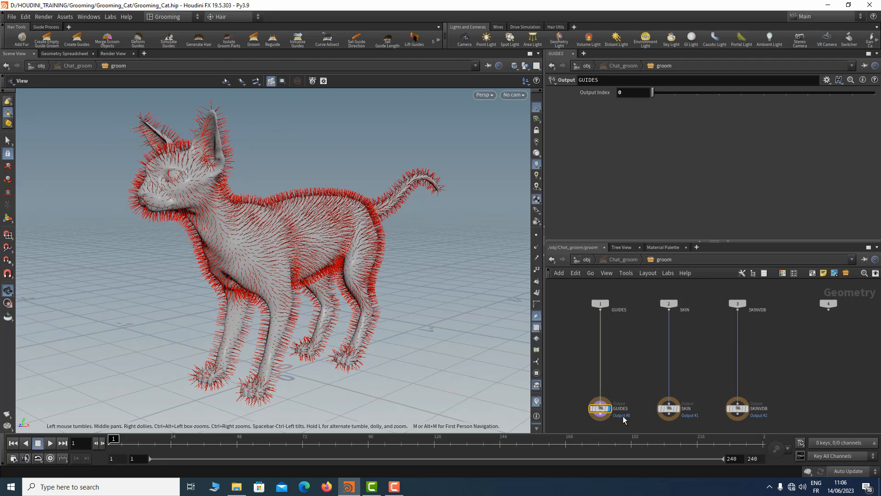
{"action": "mouse_move", "coordinate": [746, 411]}
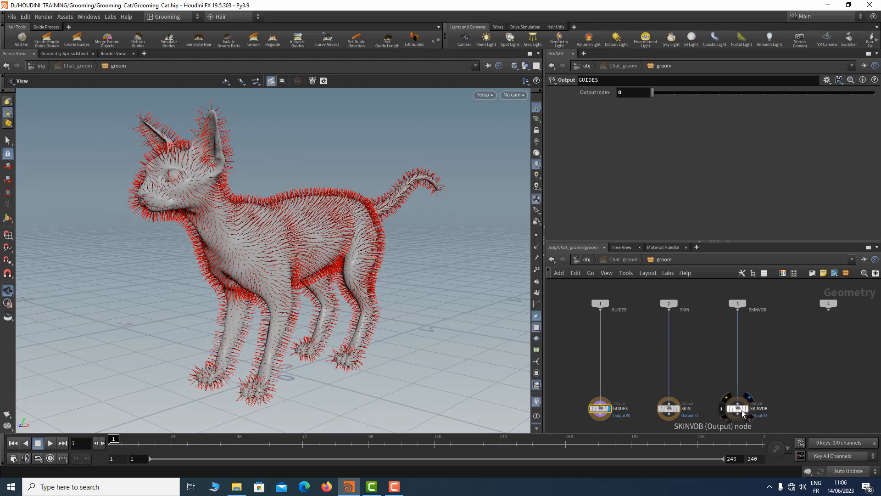
{"action": "key", "text": "u"}
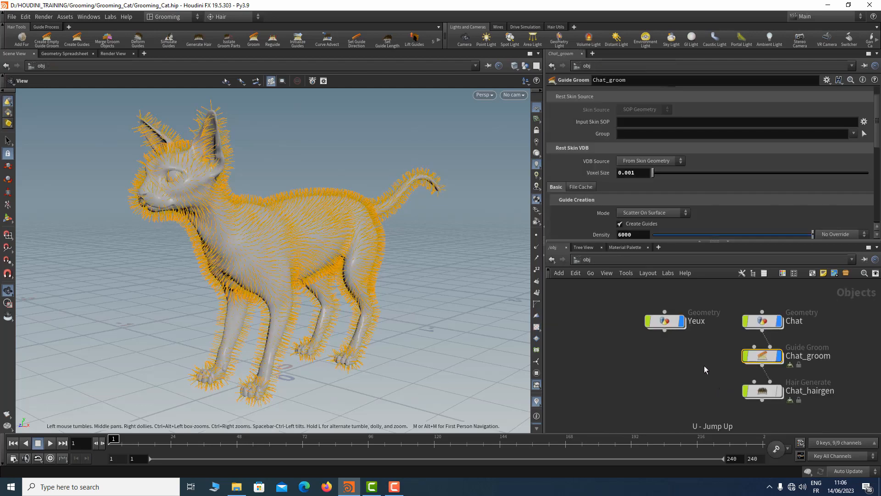
Hide the Chat geometry and view the SKIN and SKINVDB outputs in turn inside Chat_groom, returning to the object level
{"action": "left_click", "coordinate": [778, 320]}
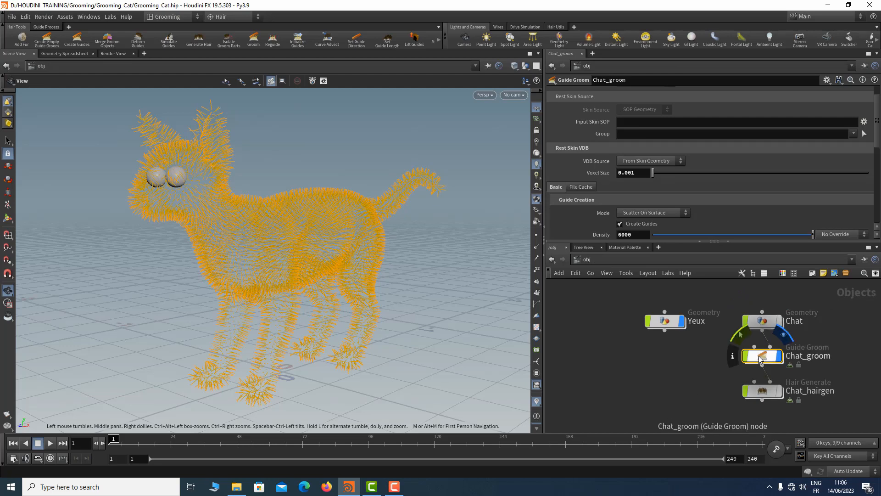
{"action": "key", "text": "i"}
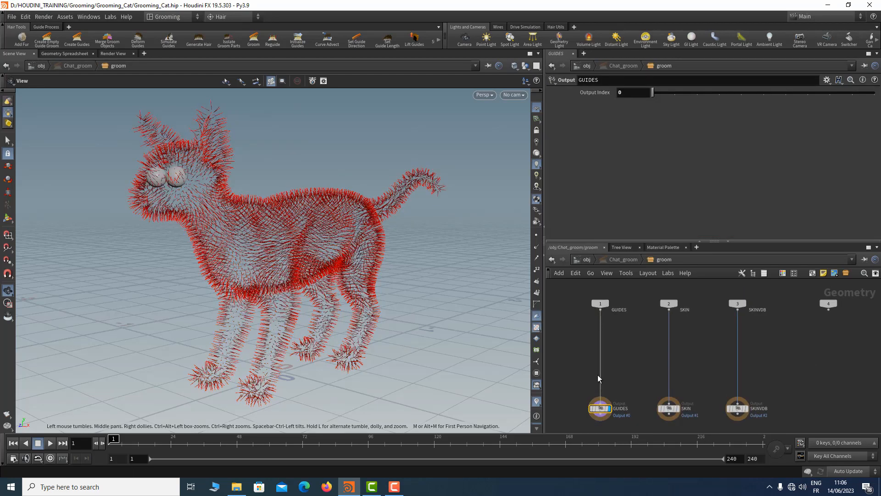
{"action": "left_click", "coordinate": [679, 410]}
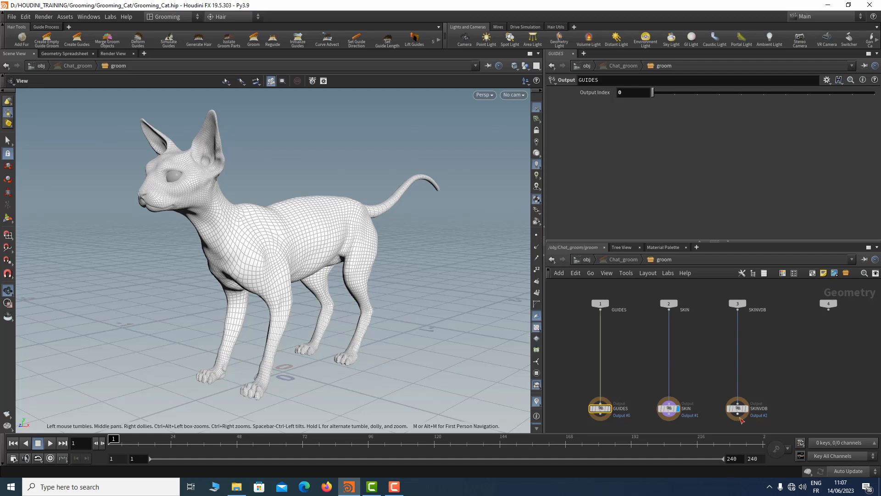
{"action": "mouse_move", "coordinate": [748, 412]}
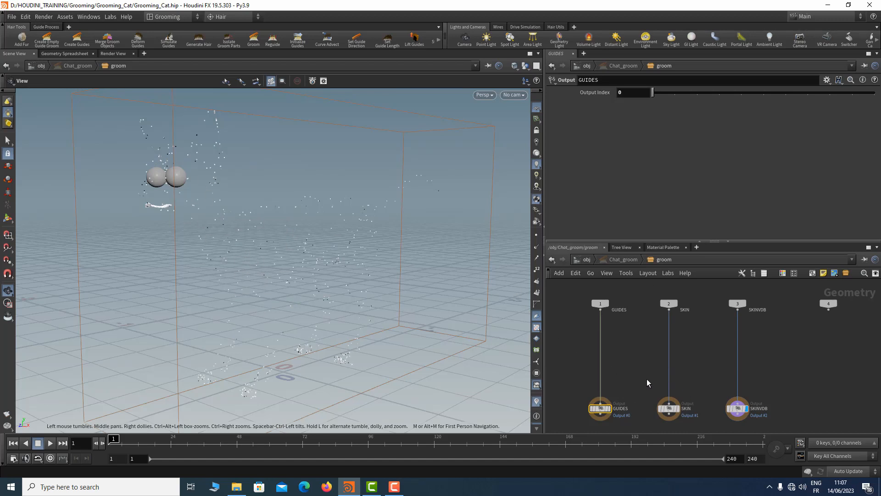
{"action": "key", "text": "u"}
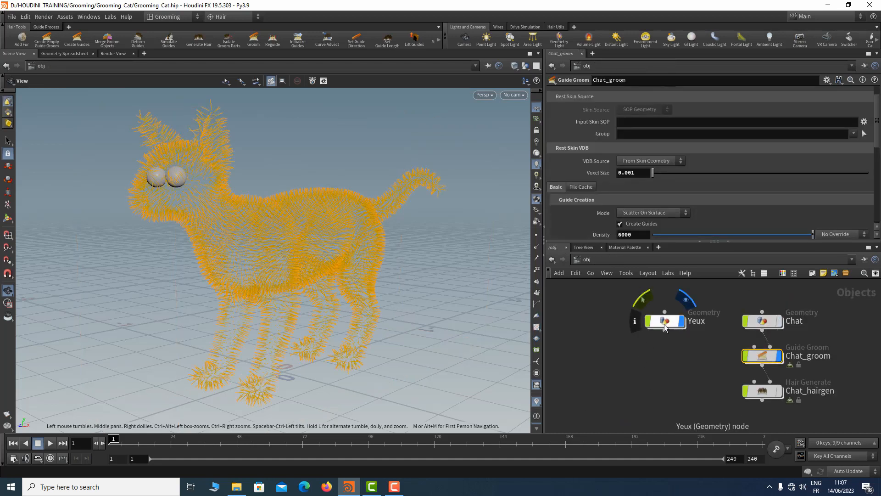
Hide the Yeux geometry, display the Chat geometry again, and examine the guides around the cat's eye sockets
{"action": "left_click", "coordinate": [685, 299]}
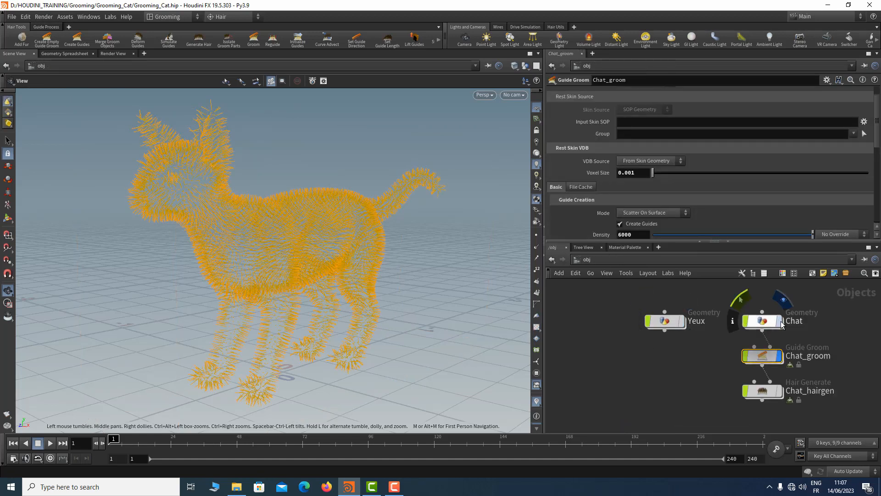
{"action": "left_click", "coordinate": [782, 300]}
{"action": "right_click_drag", "start_coordinate": [193, 209], "coordinate": [419, 238]}
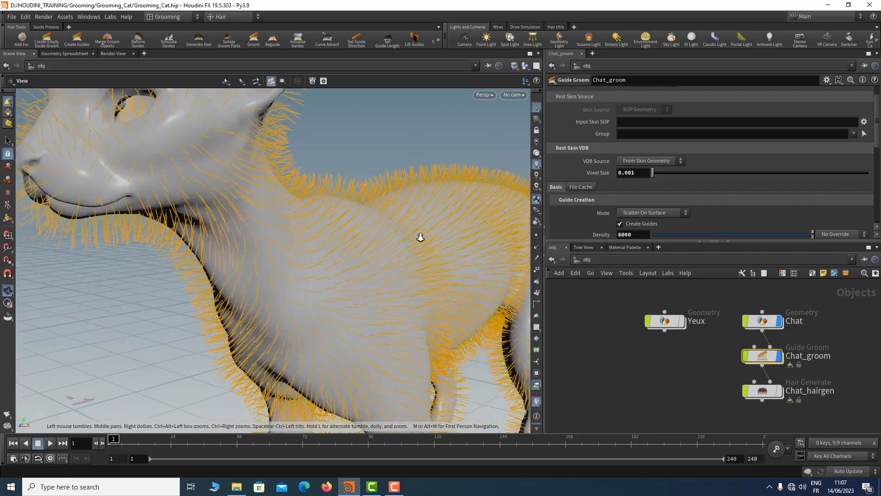
{"action": "middle_click_drag", "start_coordinate": [261, 115], "coordinate": [346, 255]}
{"action": "left_click_drag", "start_coordinate": [346, 255], "coordinate": [289, 228]}
{"action": "left_click_drag", "start_coordinate": [232, 263], "coordinate": [151, 270]}
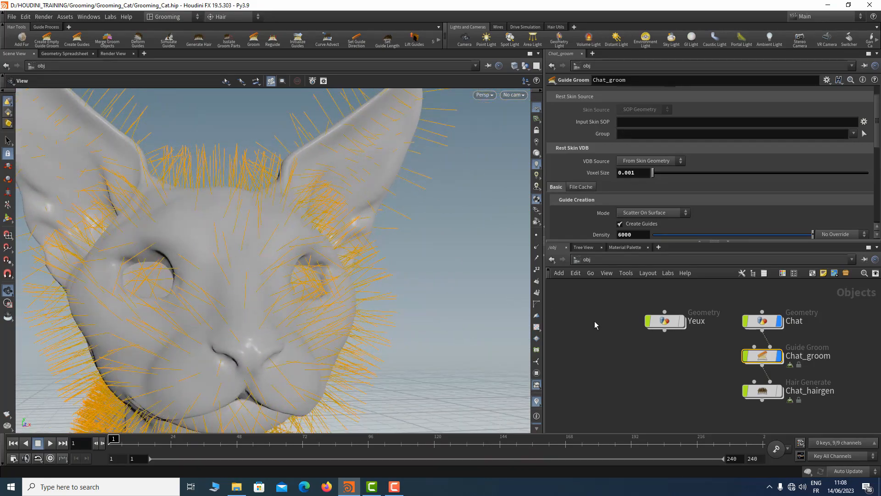
Add a PolyFill node between file1 and the Head group node inside the Chat geometry network
{"action": "double_click", "coordinate": [760, 321]}
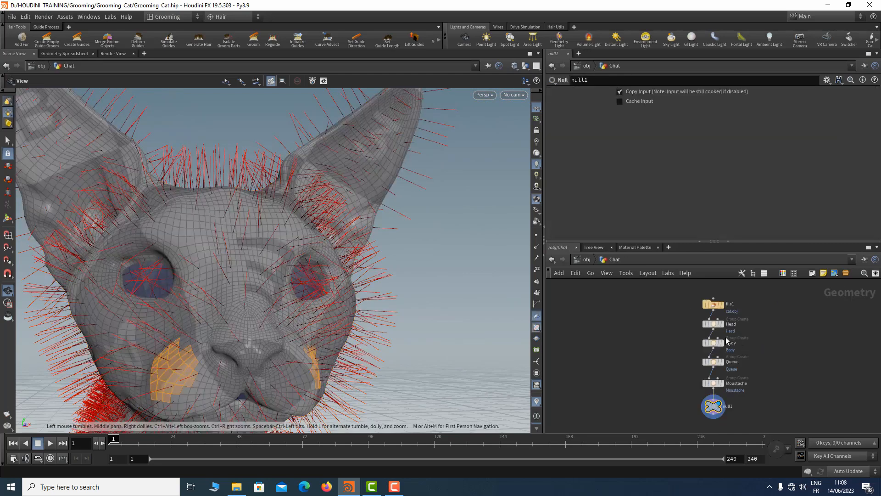
{"action": "scroll", "coordinate": [727, 307], "scroll_direction": "up", "scroll_amount": 3}
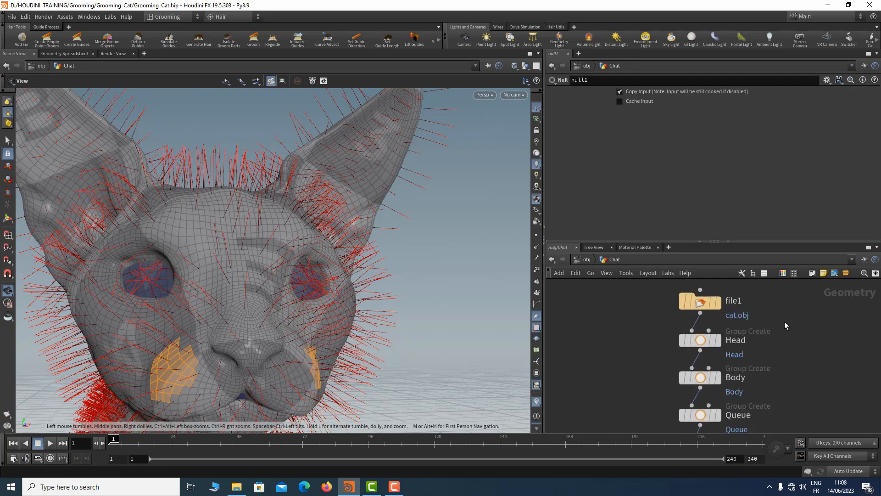
{"action": "scroll", "coordinate": [705, 308], "scroll_direction": "down", "scroll_amount": 3}
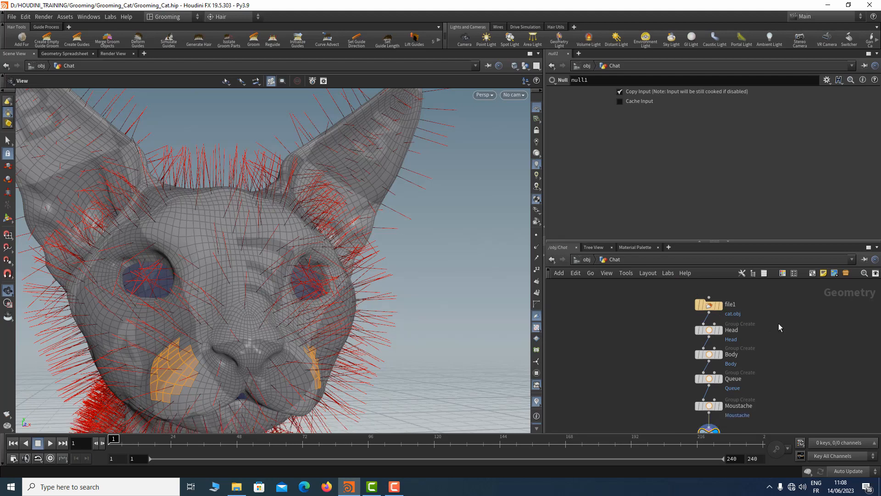
{"action": "key", "text": "Tab"}
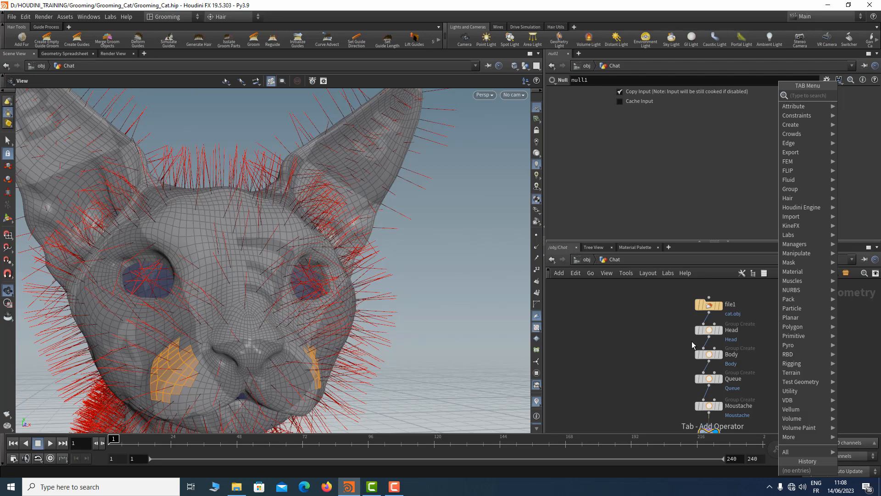
{"action": "type", "text": "p"}
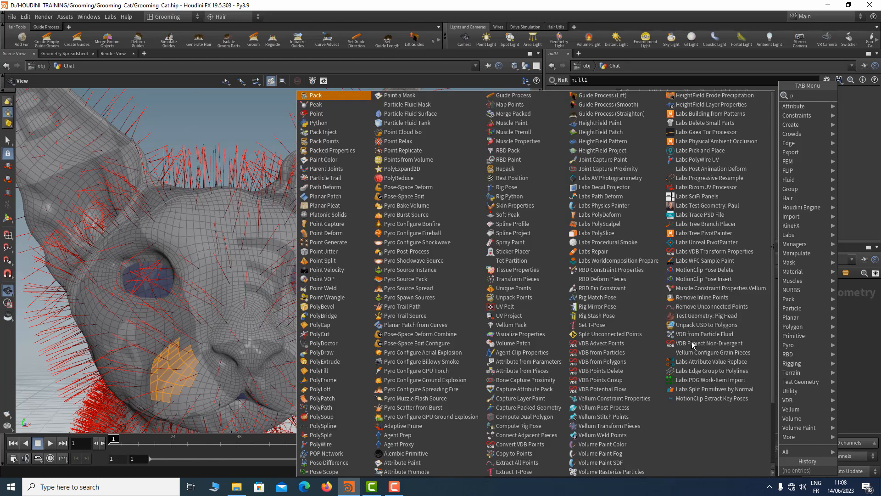
{"action": "type", "text": "oly"}
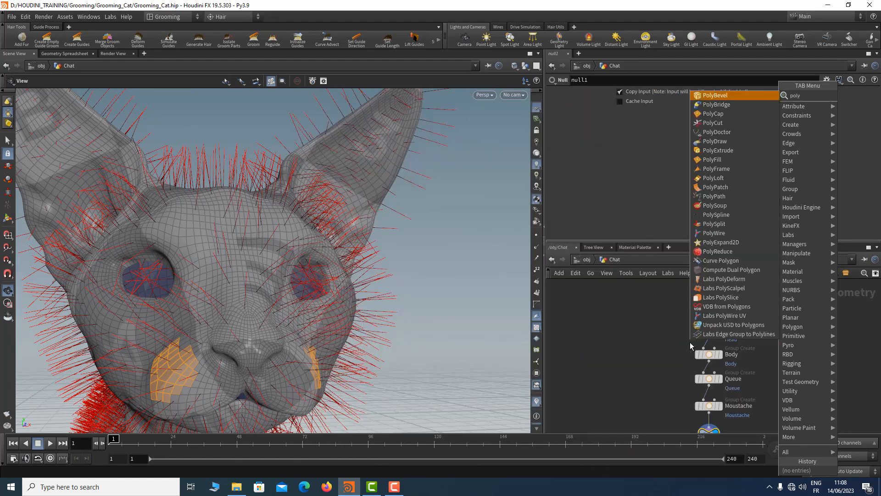
{"action": "left_click", "coordinate": [724, 161]}
{"action": "left_click", "coordinate": [710, 320]}
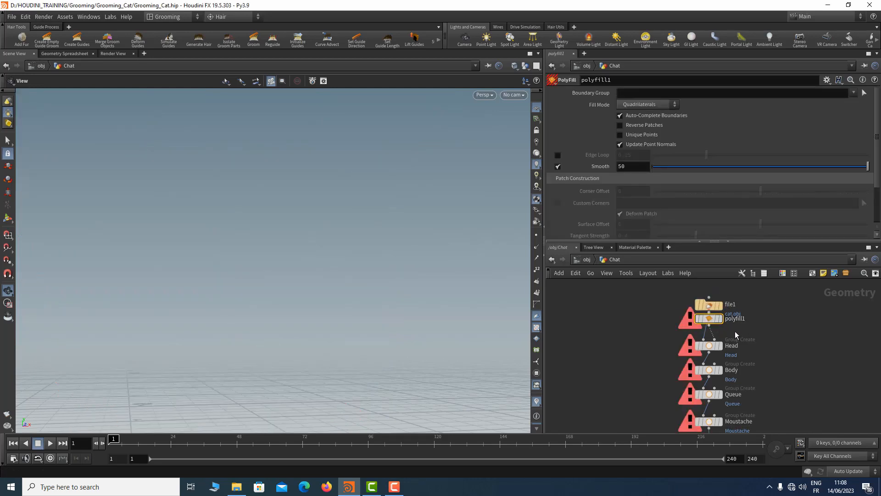
Separate file1 from the PolyFill node, wire file1 into PolyFill, and connect PolyFill to the first input of the Head node
{"action": "left_click", "coordinate": [708, 314]}
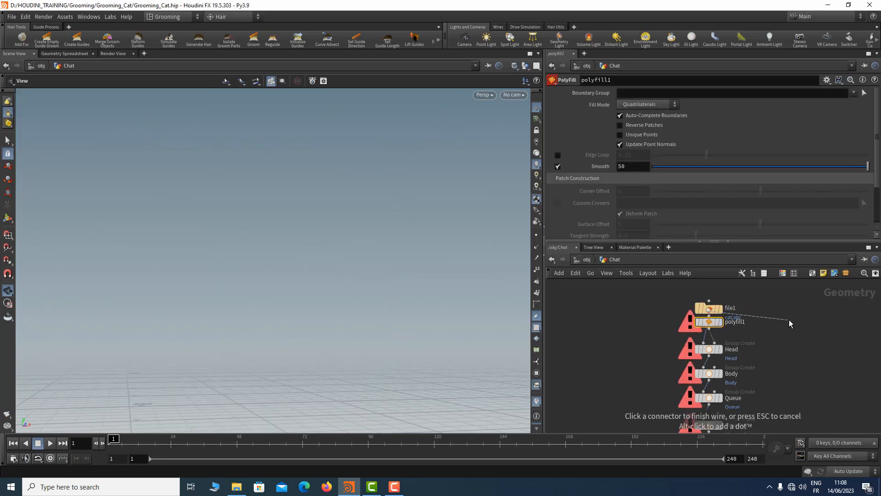
{"action": "left_click_drag", "start_coordinate": [705, 309], "coordinate": [693, 288]}
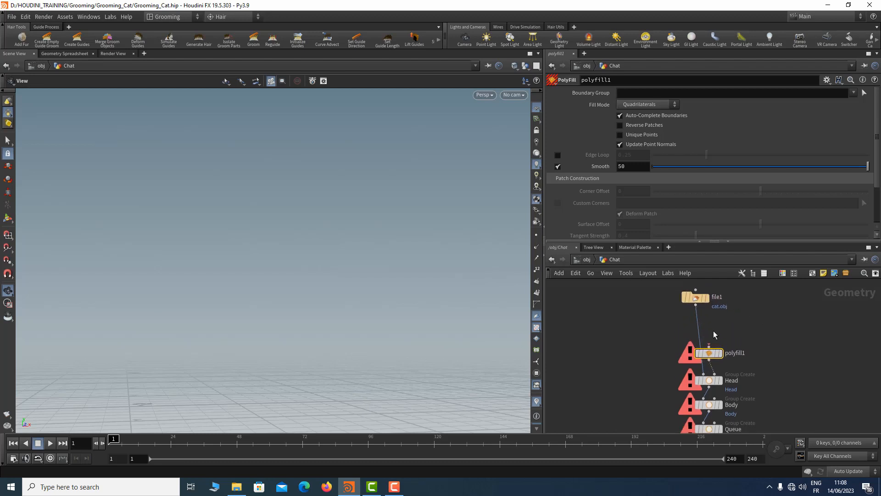
{"action": "left_click", "coordinate": [695, 305]}
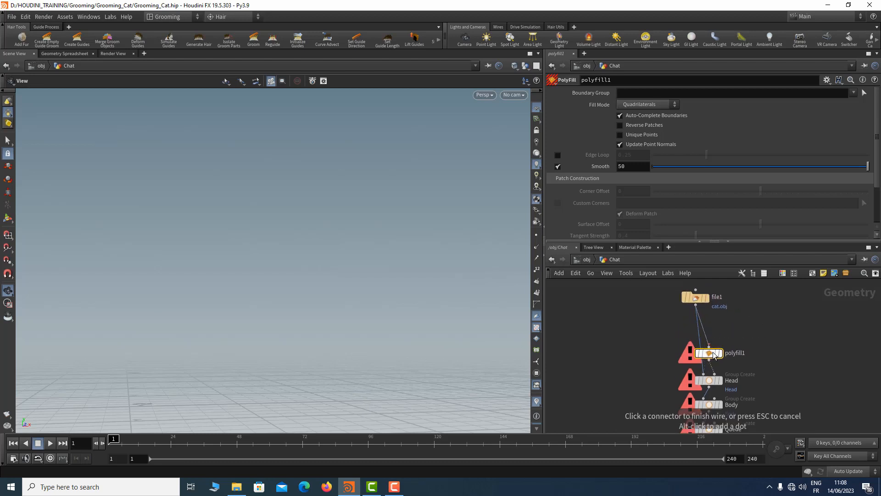
{"action": "left_click", "coordinate": [710, 349]}
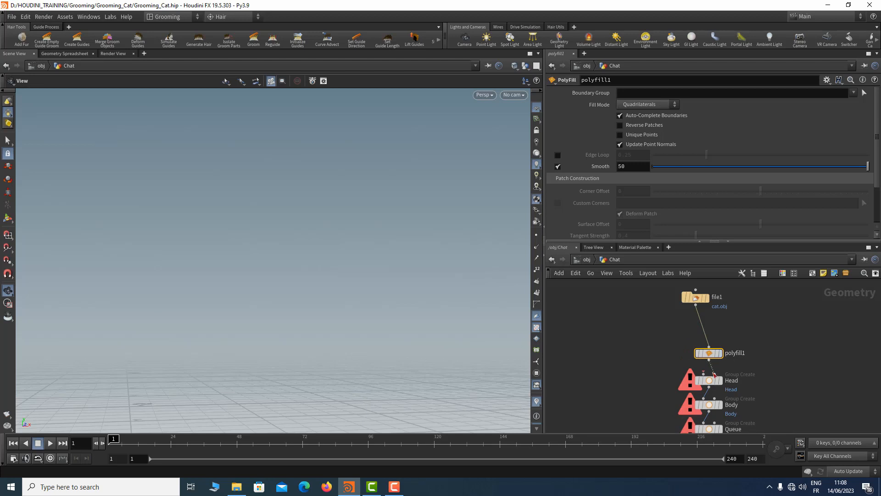
{"action": "left_click_drag", "start_coordinate": [709, 359], "coordinate": [709, 374]}
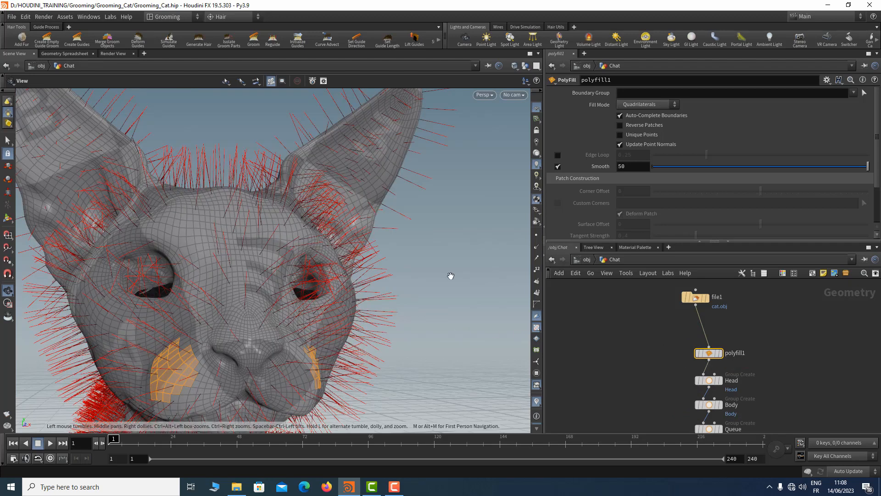
{"action": "left_click_drag", "start_coordinate": [436, 250], "coordinate": [299, 237]}
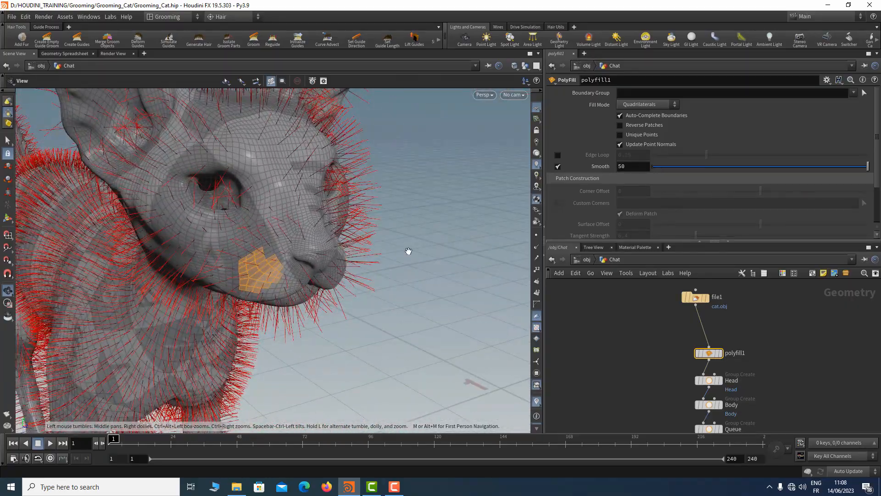
Return to the object level, hide the Chat geometry, and enter the Chat_groom network
{"action": "left_click_drag", "start_coordinate": [411, 246], "coordinate": [391, 270]}
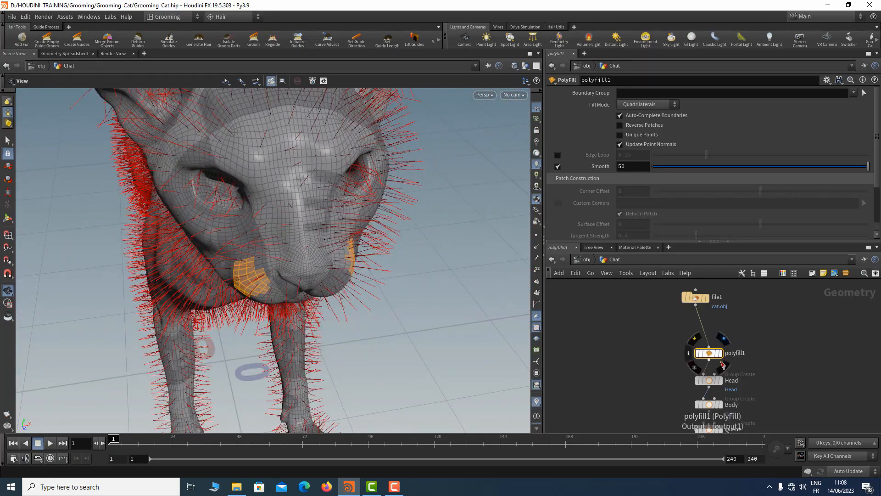
{"action": "key", "text": "u"}
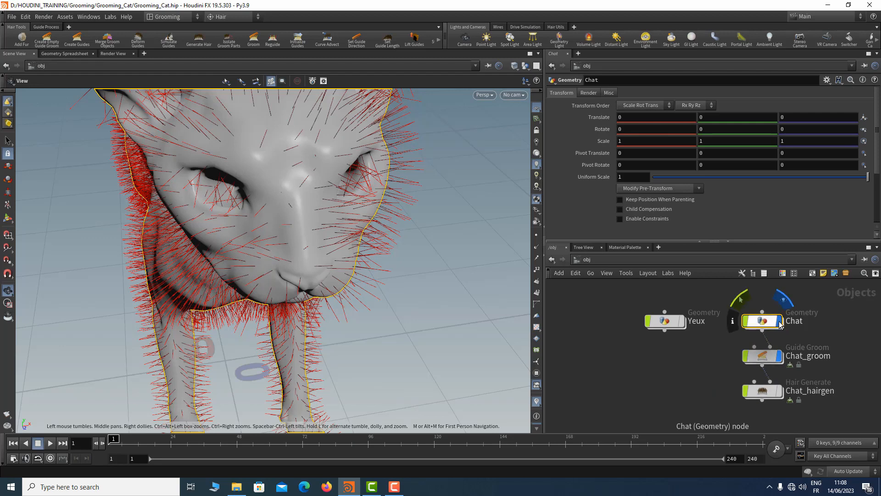
{"action": "left_click", "coordinate": [778, 320]}
{"action": "double_click", "coordinate": [762, 356]}
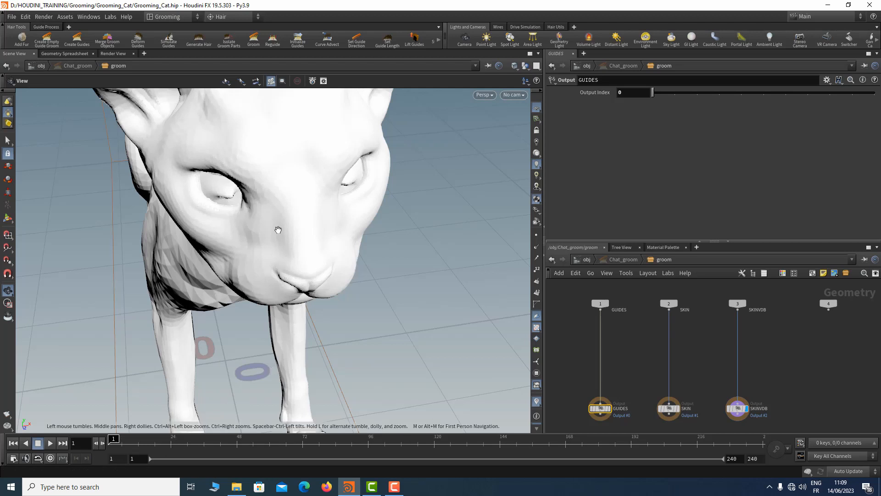
Examine the SKINVDB output around the cat's face and whole body, and check its node and input in the network
{"action": "right_click_drag", "start_coordinate": [371, 257], "coordinate": [271, 258]}
{"action": "left_click_drag", "start_coordinate": [377, 303], "coordinate": [257, 289]}
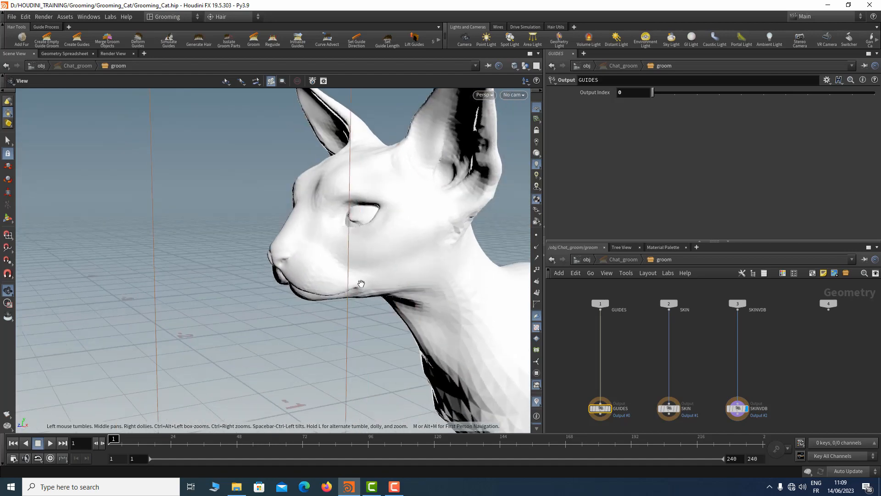
{"action": "right_click_drag", "start_coordinate": [358, 285], "coordinate": [286, 264]}
{"action": "middle_click_drag", "start_coordinate": [298, 265], "coordinate": [120, 208]}
{"action": "right_click_drag", "start_coordinate": [280, 234], "coordinate": [151, 280]}
{"action": "middle_click_drag", "start_coordinate": [265, 228], "coordinate": [187, 187]}
{"action": "left_click_drag", "start_coordinate": [276, 278], "coordinate": [359, 250]}
{"action": "right_click_drag", "start_coordinate": [359, 251], "coordinate": [320, 256]}
{"action": "left_click_drag", "start_coordinate": [320, 259], "coordinate": [294, 268]}
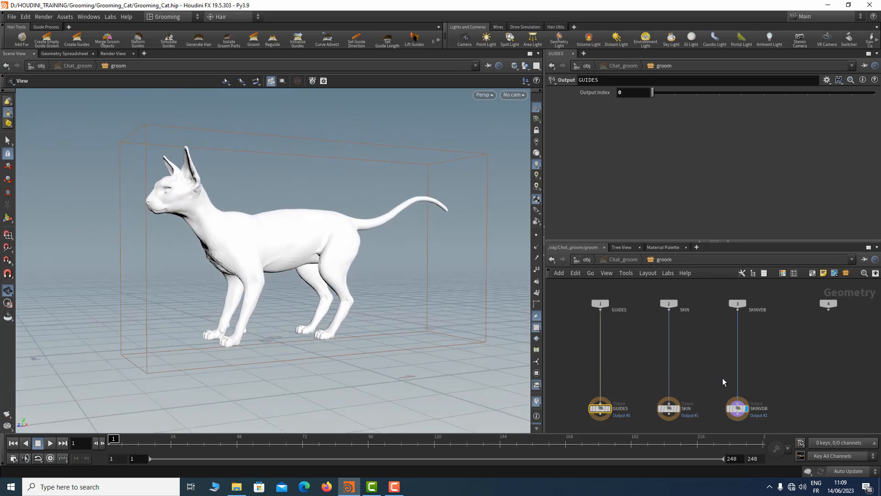
{"action": "left_click", "coordinate": [737, 408]}
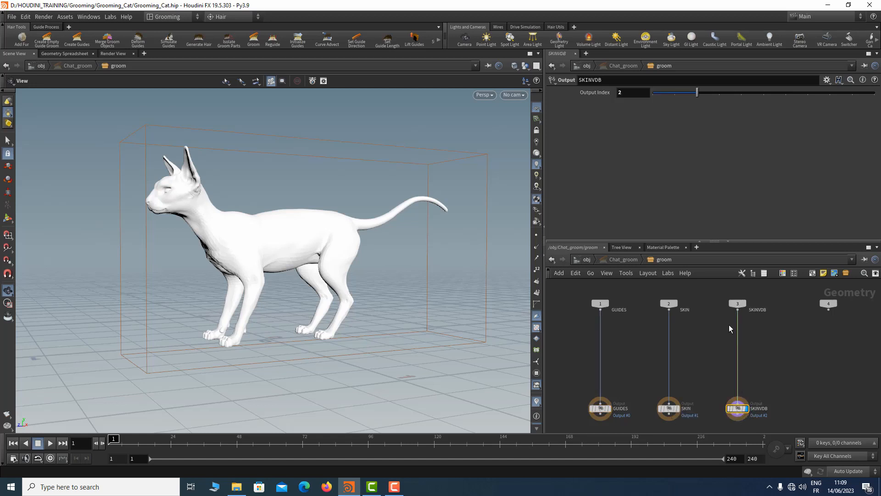
{"action": "left_click", "coordinate": [737, 303]}
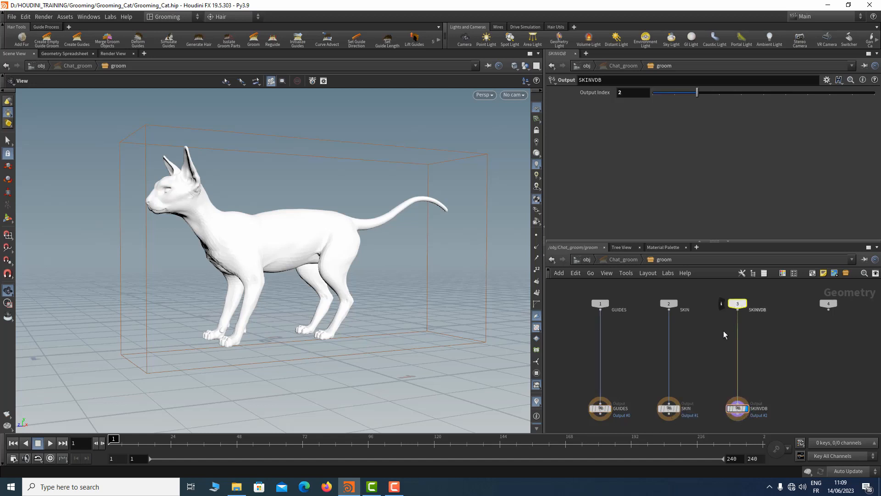
{"action": "left_click", "coordinate": [737, 408]}
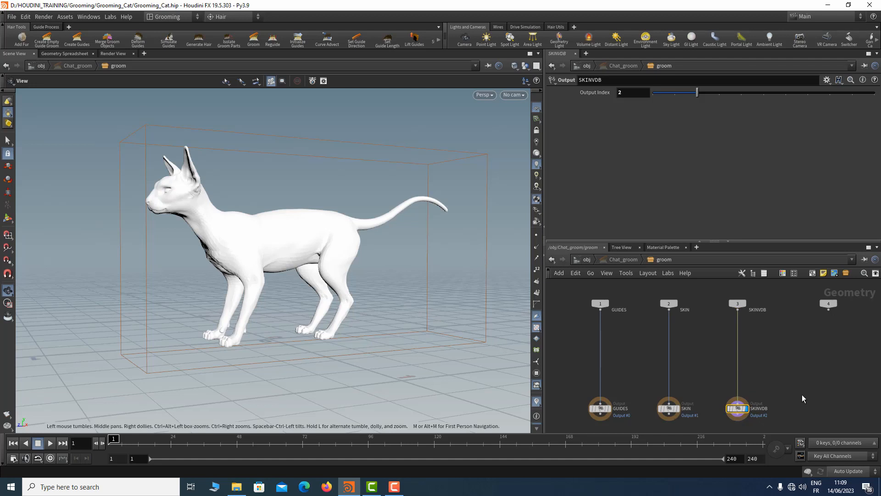
Set the Rest Skin VDB voxel size of Chat_groom to 0.002 at the object level
{"action": "key", "text": "u"}
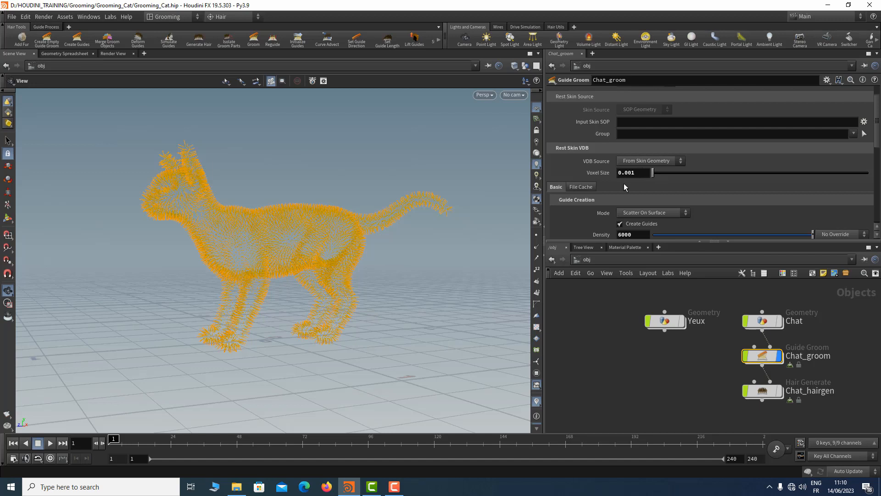
{"action": "left_click", "coordinate": [637, 174]}
{"action": "key", "text": "BackSpace"}
{"action": "type", "text": "2"}
{"action": "key", "text": "Return"}
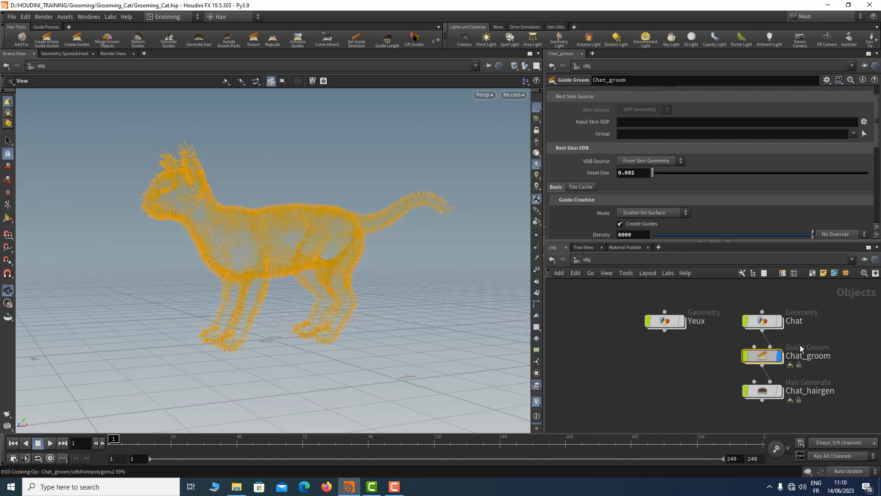
Re-enter Chat_groom and inspect the SKINVDB surface from several angles, comparing it with the groom's Rest Skin VDB settings
{"action": "key", "text": "i"}
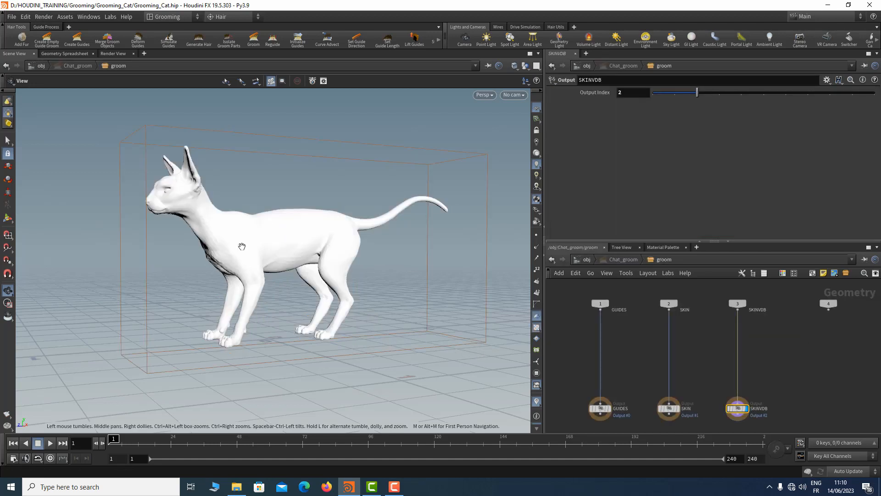
{"action": "left_click_drag", "start_coordinate": [285, 238], "coordinate": [369, 257]}
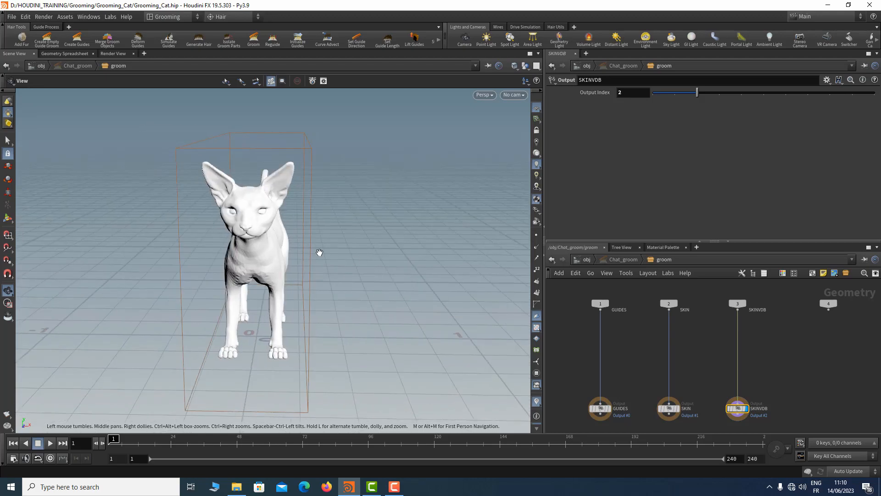
{"action": "right_click_drag", "start_coordinate": [318, 252], "coordinate": [432, 234]}
{"action": "left_click_drag", "start_coordinate": [432, 234], "coordinate": [321, 233]}
{"action": "right_click_drag", "start_coordinate": [322, 233], "coordinate": [243, 232]}
{"action": "left_click_drag", "start_coordinate": [244, 232], "coordinate": [454, 287]}
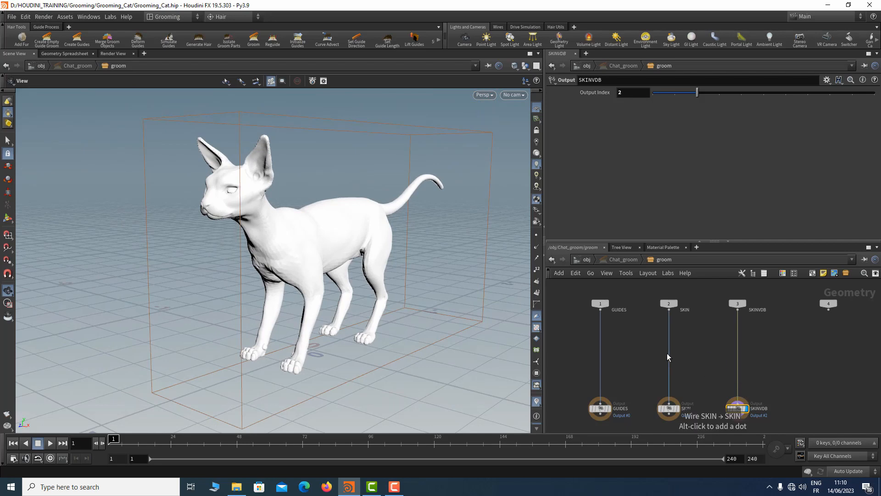
{"action": "key", "text": "u"}
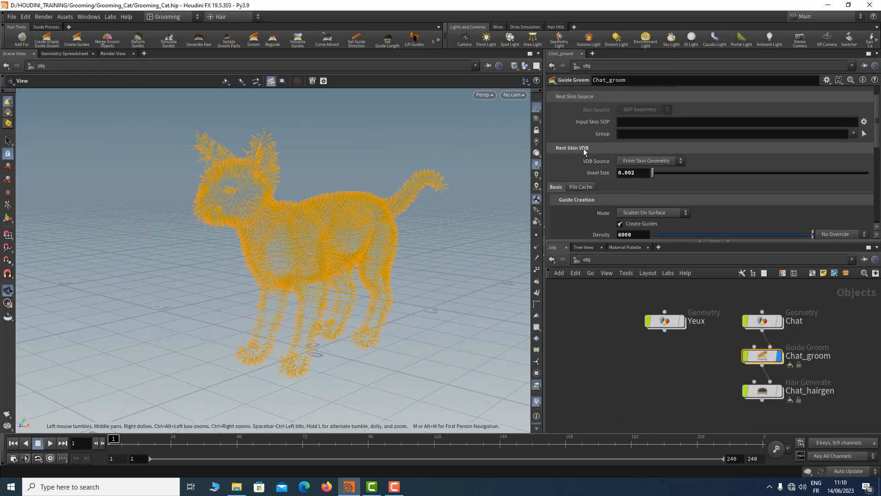
{"action": "key", "text": "i"}
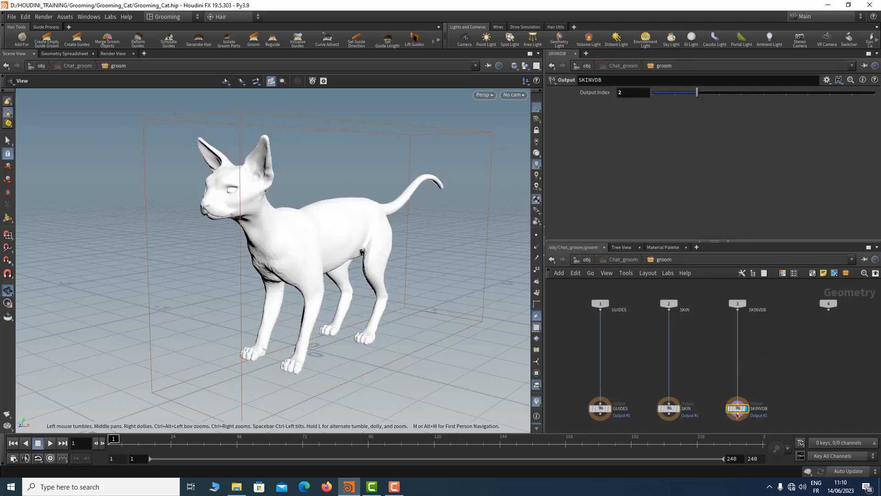
Display the GUIDES output inside Chat_groom, and show the Chat geometry again at the object level
{"action": "left_click", "coordinate": [609, 407]}
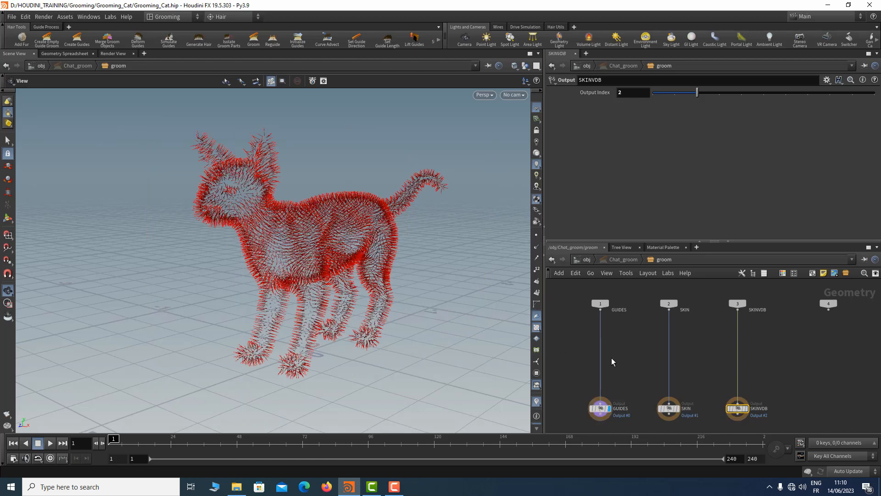
{"action": "key", "text": "u"}
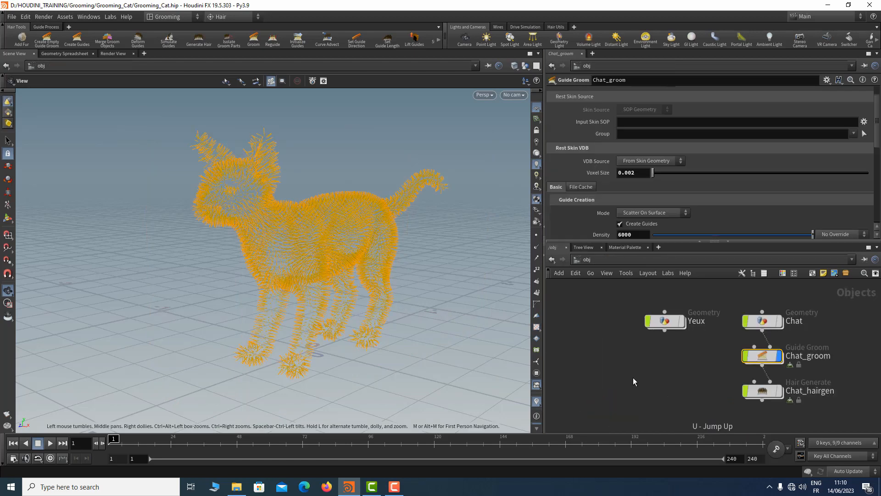
{"action": "left_click", "coordinate": [778, 320]}
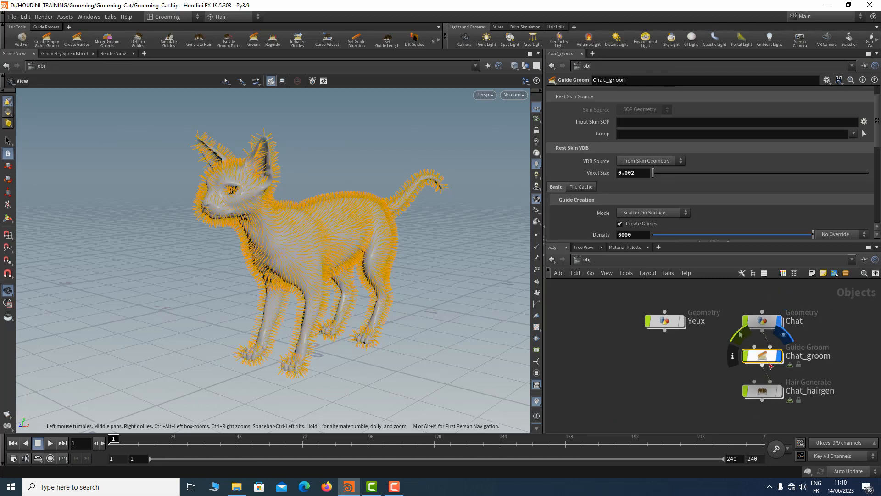
Space out the object network by moving the Chat, Chat_hairgen and Yeux nodes further from Chat_groom
{"action": "mouse_move", "coordinate": [764, 324]}
{"action": "left_click_drag", "start_coordinate": [764, 323], "coordinate": [765, 310]}
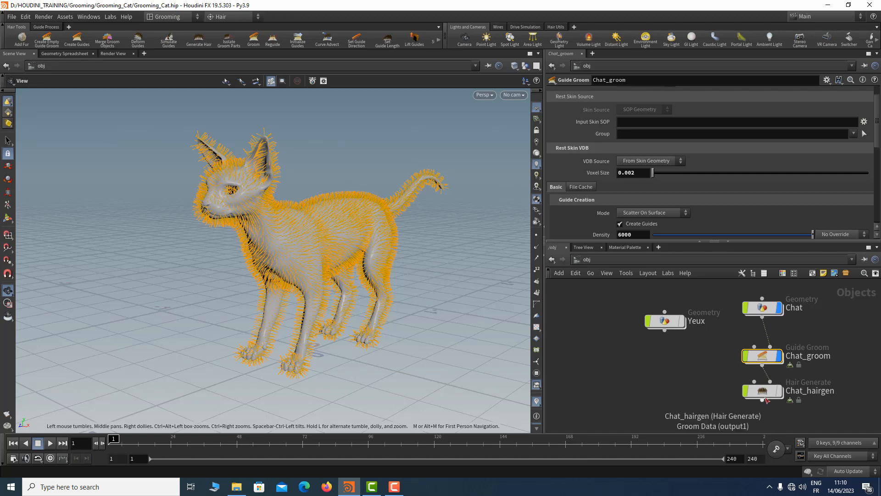
{"action": "left_click_drag", "start_coordinate": [762, 390], "coordinate": [761, 418]}
{"action": "left_click_drag", "start_coordinate": [665, 327], "coordinate": [618, 314]}
{"action": "middle_click_drag", "start_coordinate": [732, 322], "coordinate": [698, 311]}
{"action": "mouse_move", "coordinate": [720, 351]}
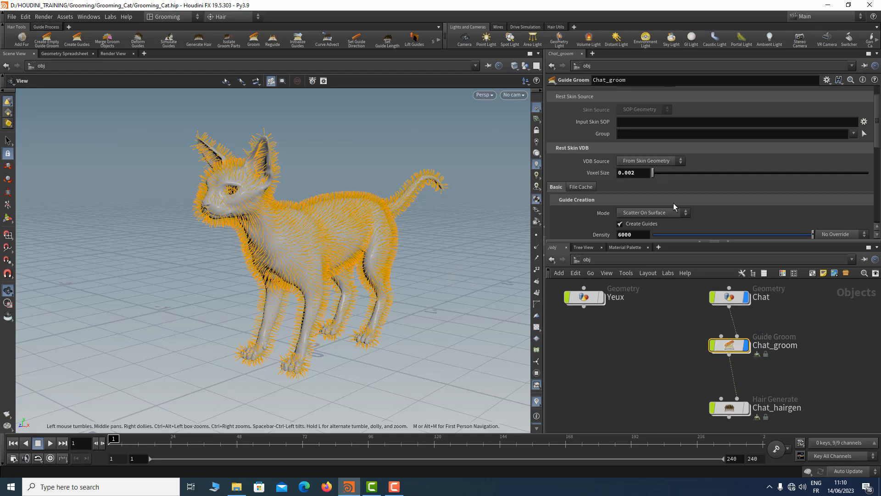
Restrict the Chat_groom guides to the Head group of the skin and check the cat from the side
{"action": "left_click", "coordinate": [854, 134]}
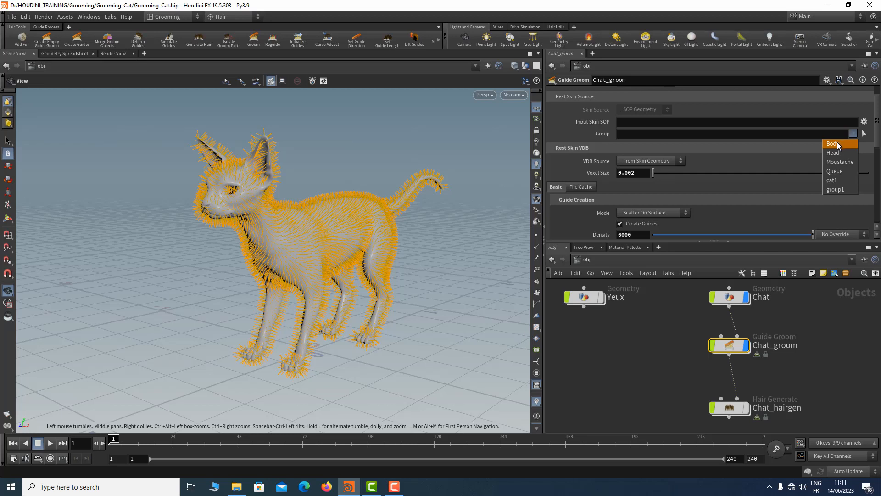
{"action": "left_click", "coordinate": [394, 486]}
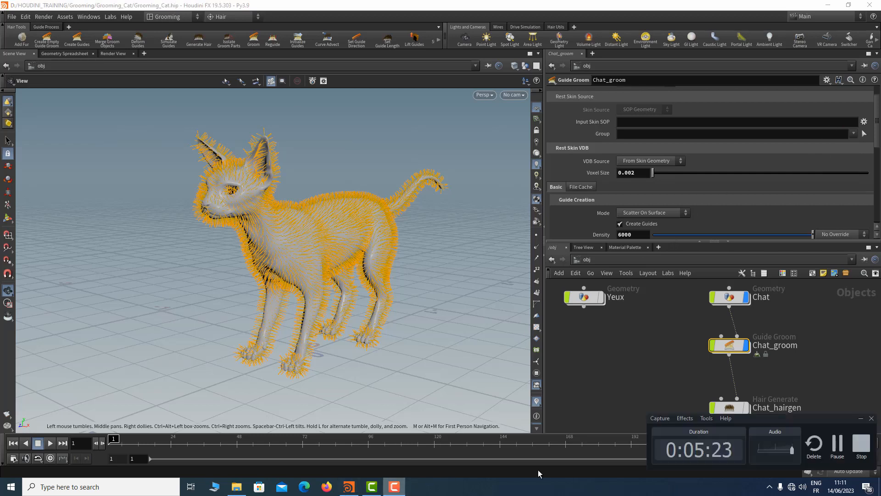
{"action": "left_click", "coordinate": [838, 448]}
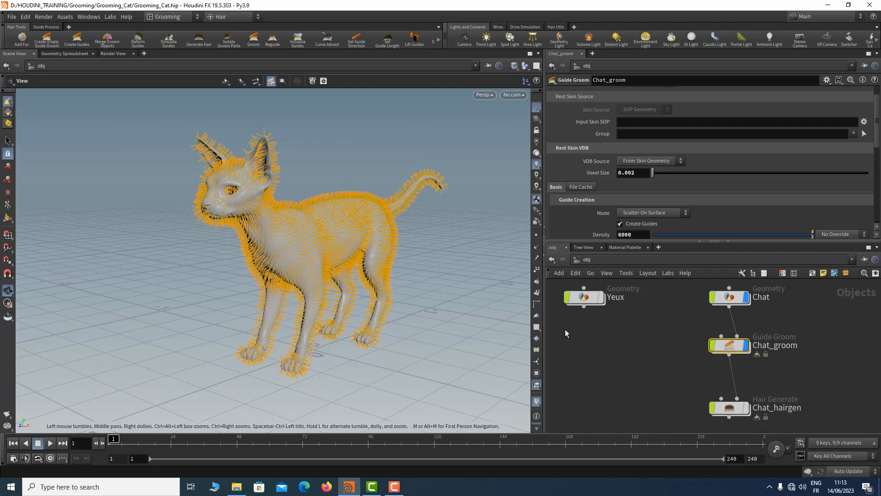
{"action": "left_click", "coordinate": [853, 134]}
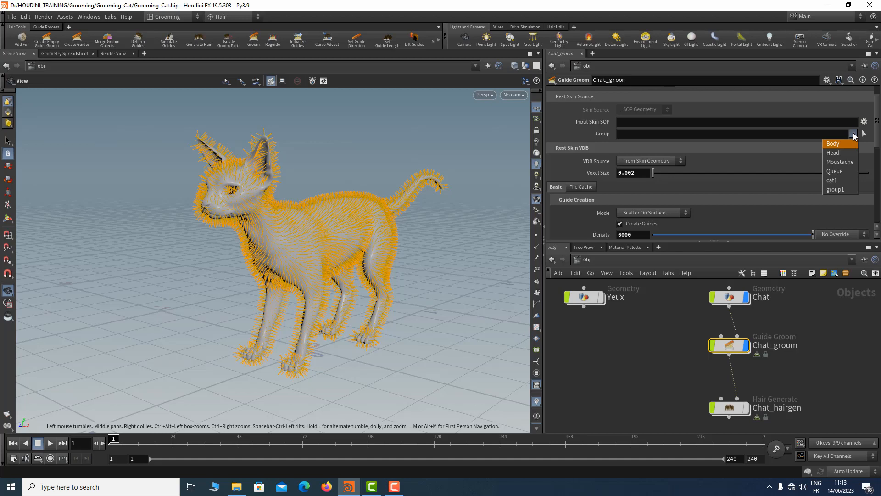
{"action": "left_click", "coordinate": [839, 152]}
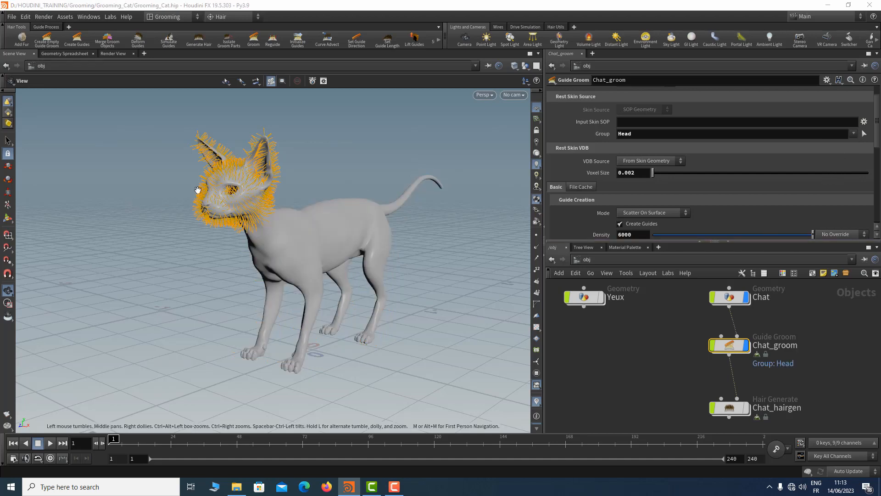
{"action": "left_click_drag", "start_coordinate": [306, 145], "coordinate": [243, 145]}
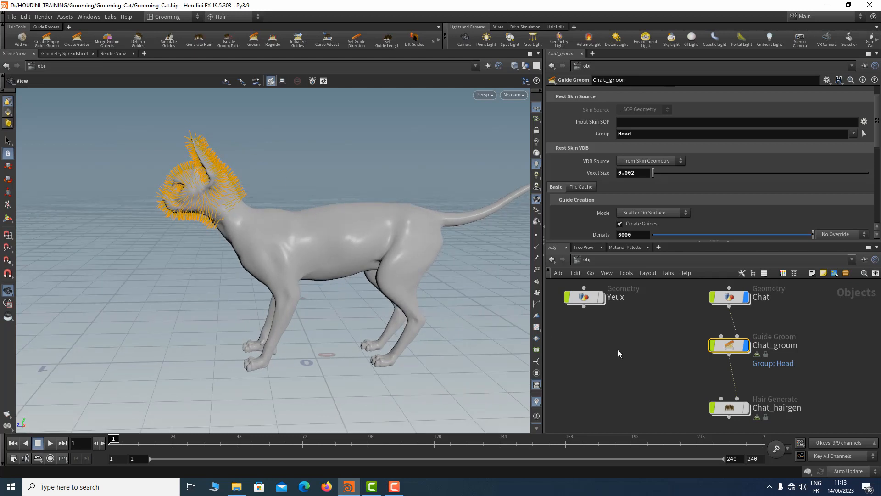
Create a second guide groom on the Chat geometry with Create Guides and place its node beside Chat_groom
{"action": "left_click", "coordinate": [77, 41]}
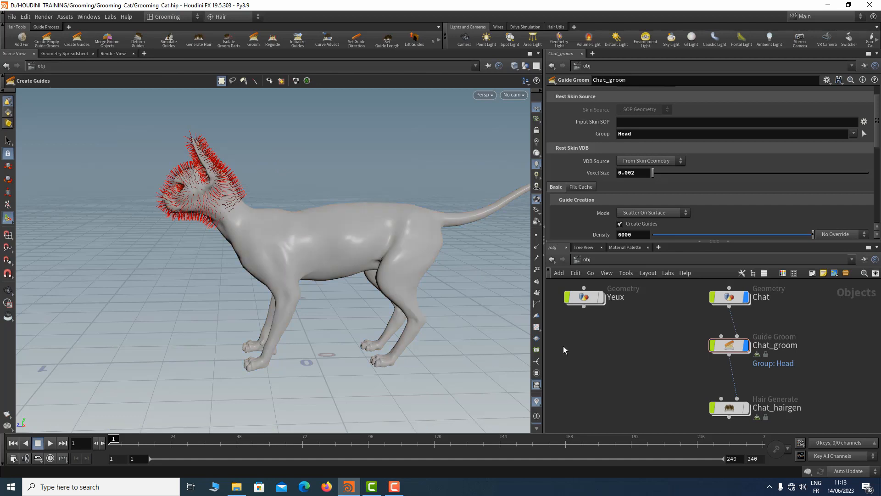
{"action": "left_click", "coordinate": [729, 297]}
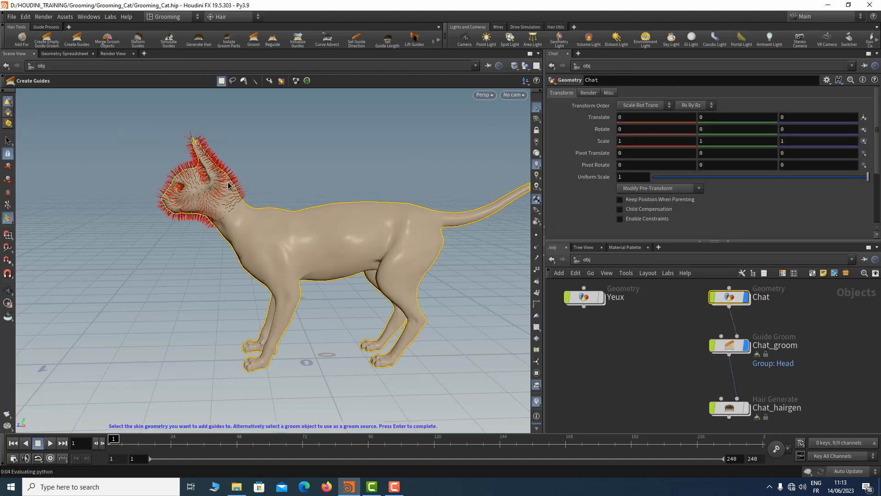
{"action": "key", "text": "Return"}
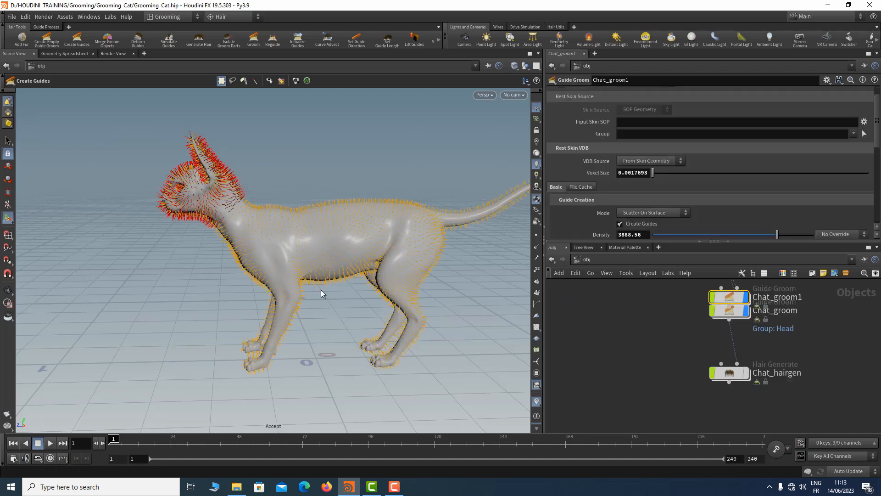
{"action": "middle_click_drag", "start_coordinate": [768, 352], "coordinate": [765, 372]}
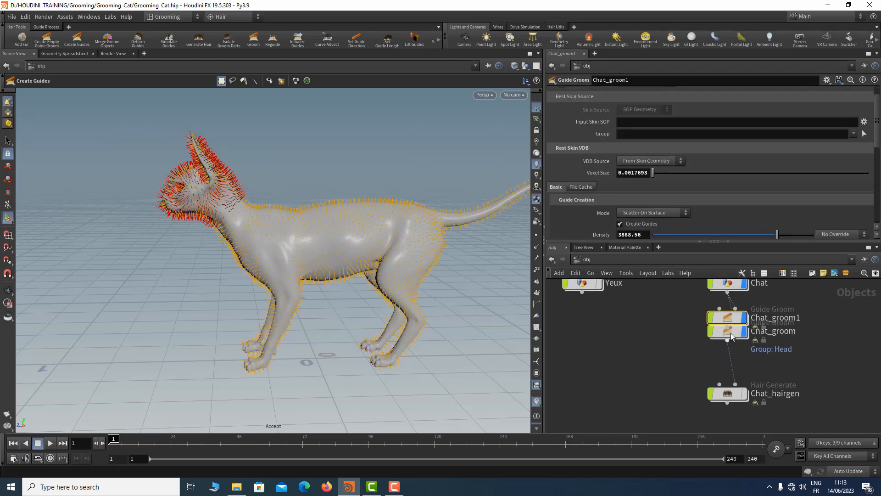
{"action": "left_click_drag", "start_coordinate": [726, 317], "coordinate": [649, 328]}
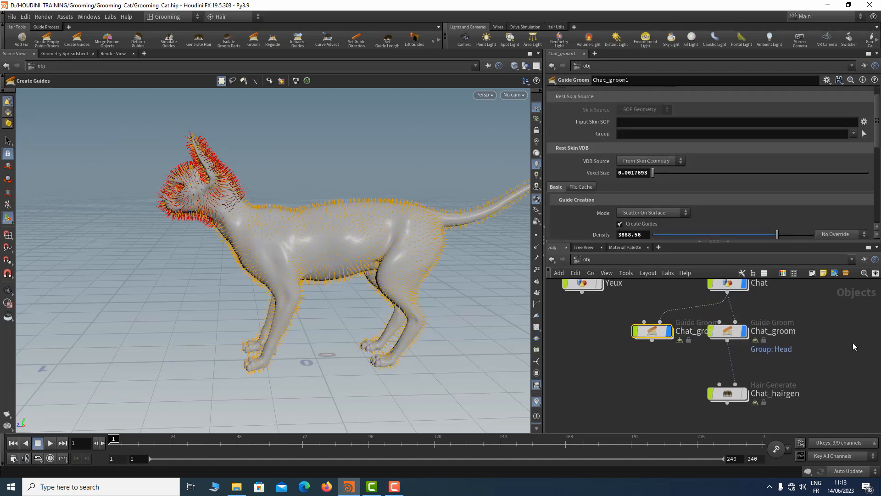
{"action": "middle_click_drag", "start_coordinate": [838, 338], "coordinate": [841, 380]}
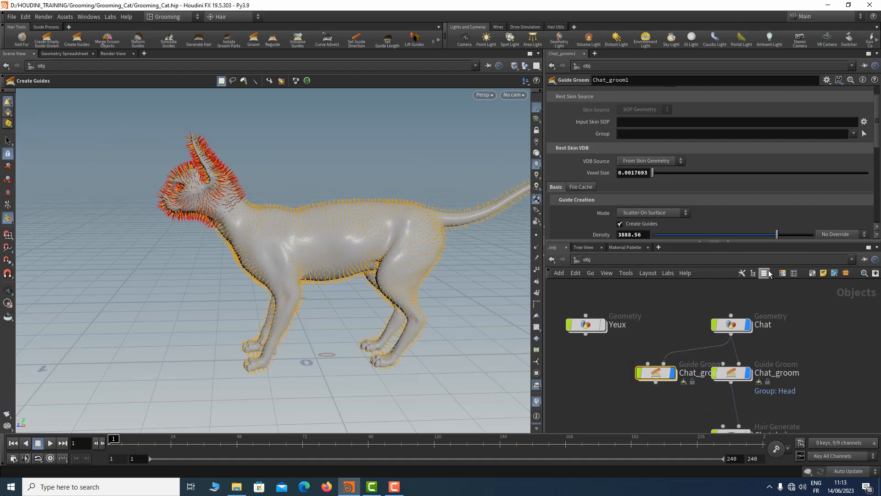
Restrict the second guide groom to the Body group of the skin and select the Chat geometry node
{"action": "left_click", "coordinate": [853, 134]}
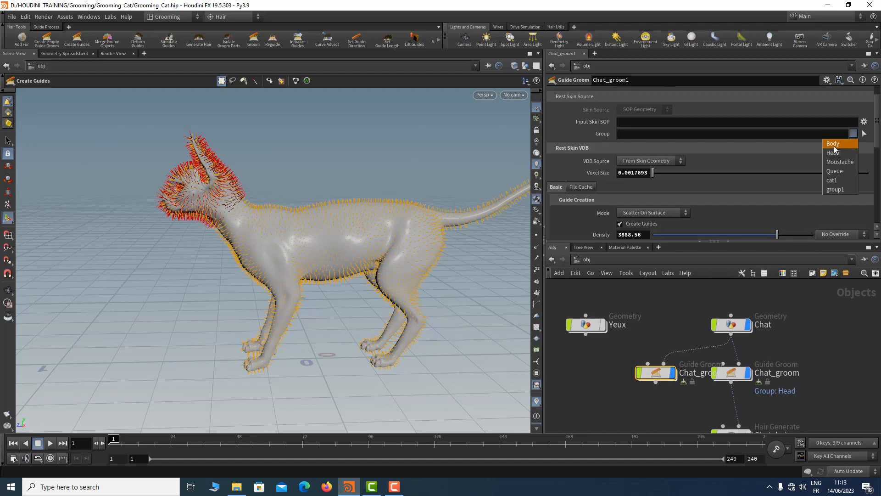
{"action": "left_click", "coordinate": [836, 144]}
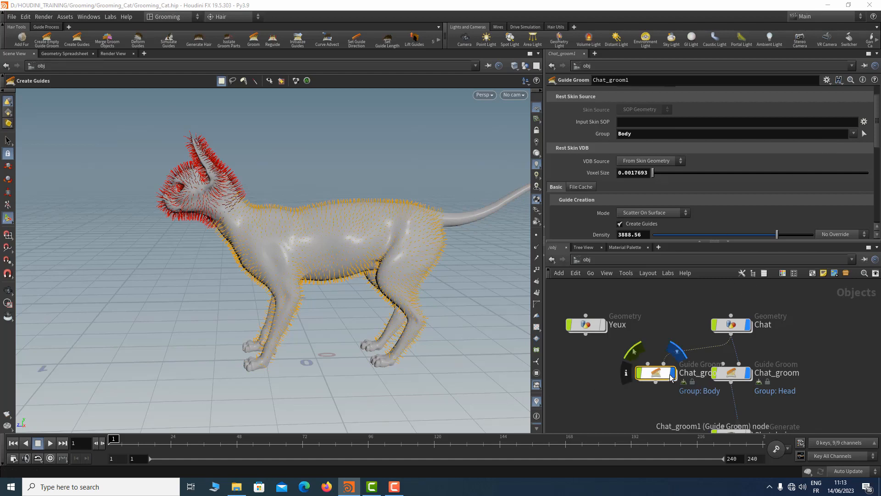
{"action": "left_click", "coordinate": [740, 326]}
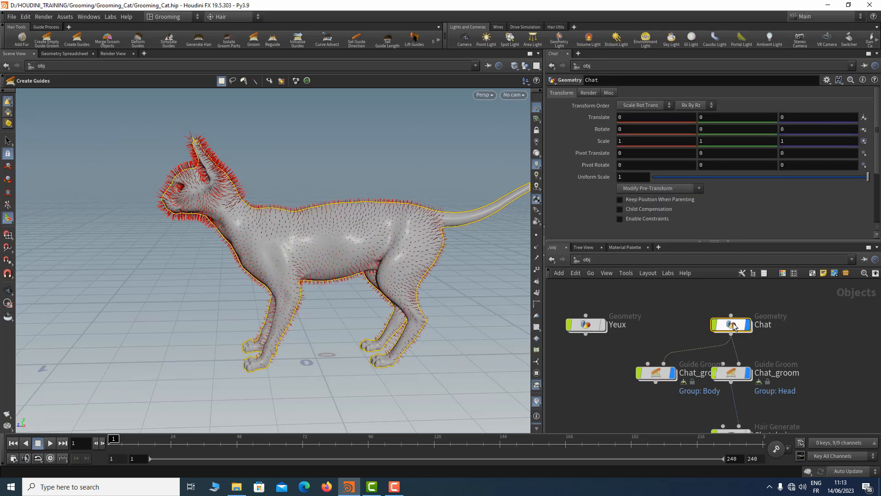
Create a third guide groom on the Chat geometry with Create Guides and space the three guide groom nodes in a row
{"action": "left_click", "coordinate": [78, 39]}
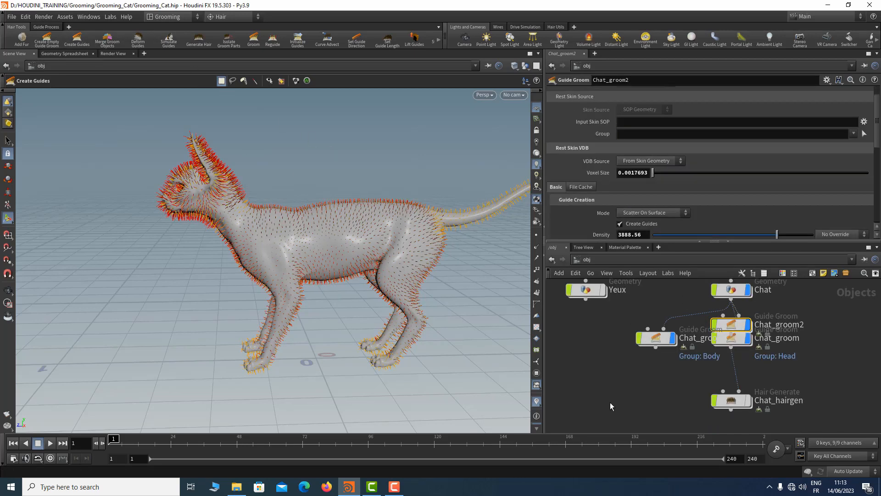
{"action": "left_click_drag", "start_coordinate": [731, 329], "coordinate": [583, 338]}
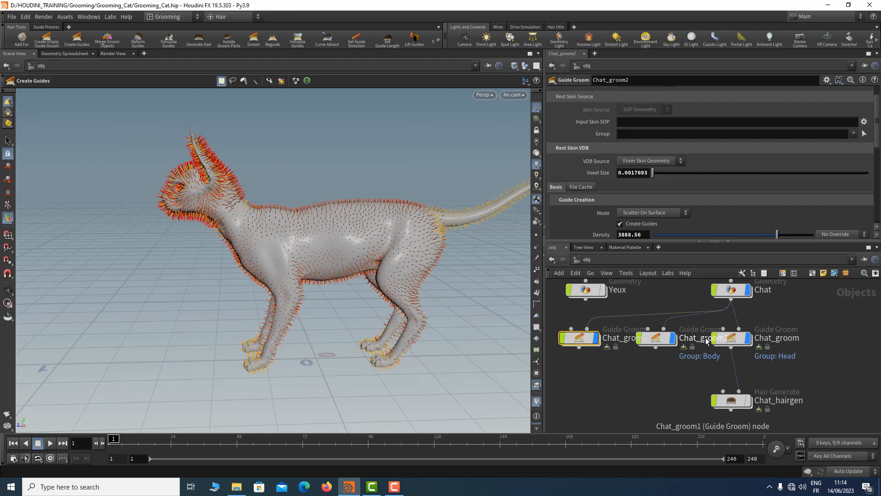
{"action": "left_click_drag", "start_coordinate": [745, 340], "coordinate": [779, 340]}
{"action": "left_click_drag", "start_coordinate": [664, 339], "coordinate": [711, 343]}
{"action": "left_click_drag", "start_coordinate": [579, 339], "coordinate": [610, 338]}
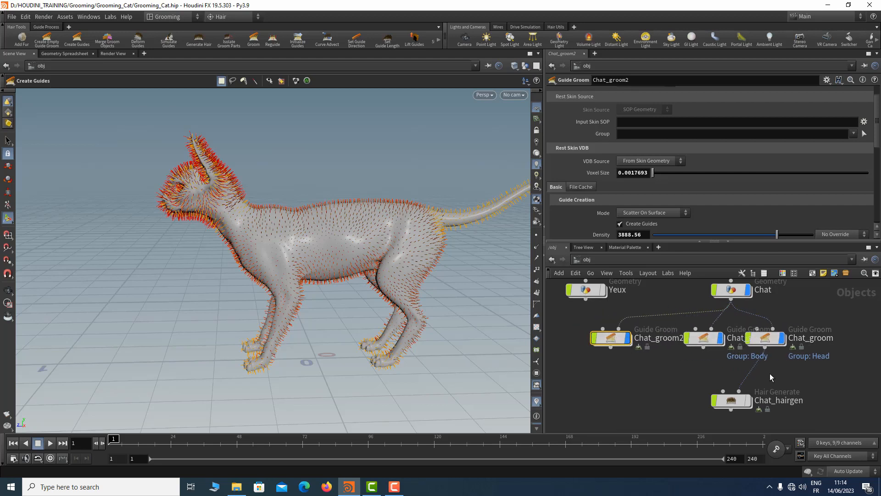
Restrict the Chat_groom2 guides to the Queue group of the skin and check the cat's tail and head
{"action": "left_click", "coordinate": [853, 133]}
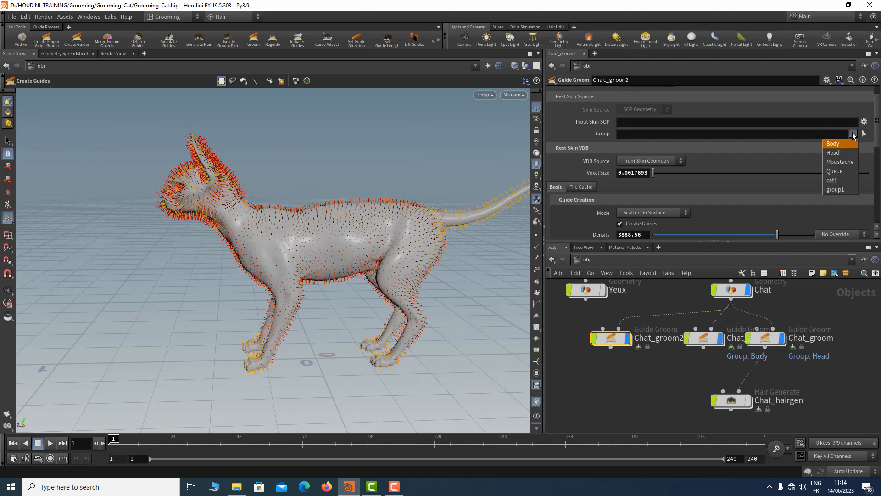
{"action": "left_click", "coordinate": [833, 172]}
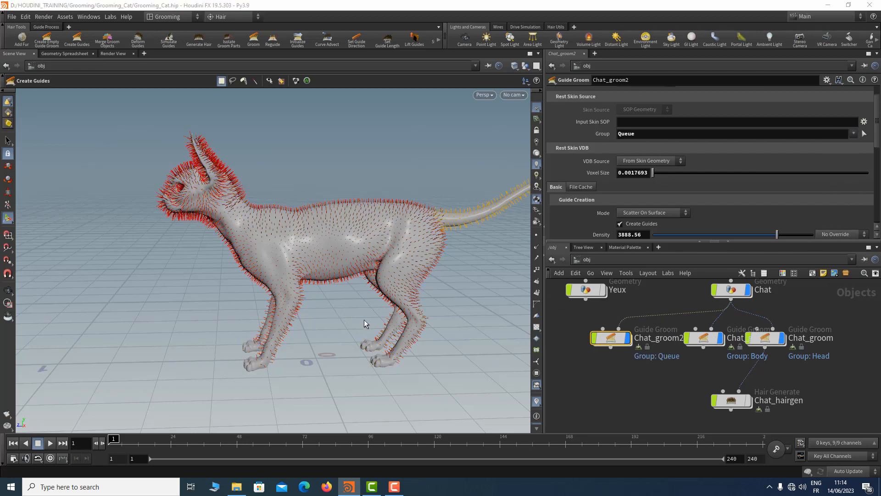
{"action": "key", "text": "Escape"}
{"action": "left_click_drag", "start_coordinate": [360, 320], "coordinate": [238, 321]}
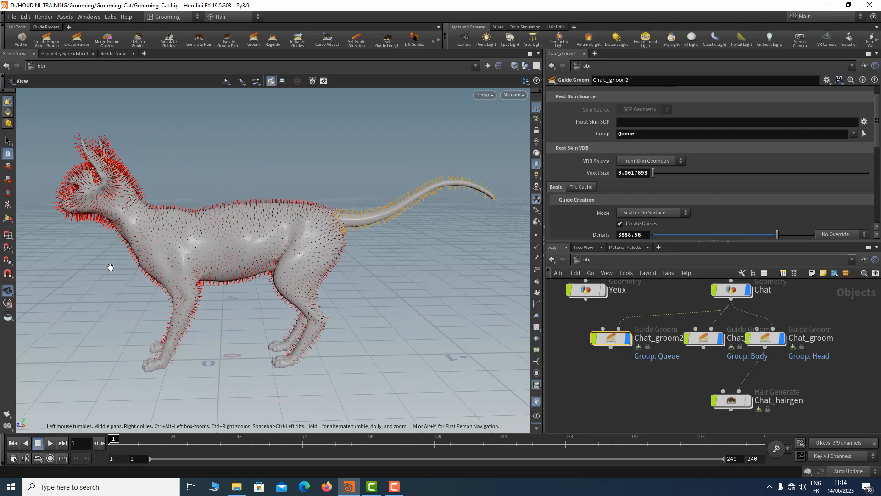
{"action": "left_click_drag", "start_coordinate": [113, 272], "coordinate": [361, 227]}
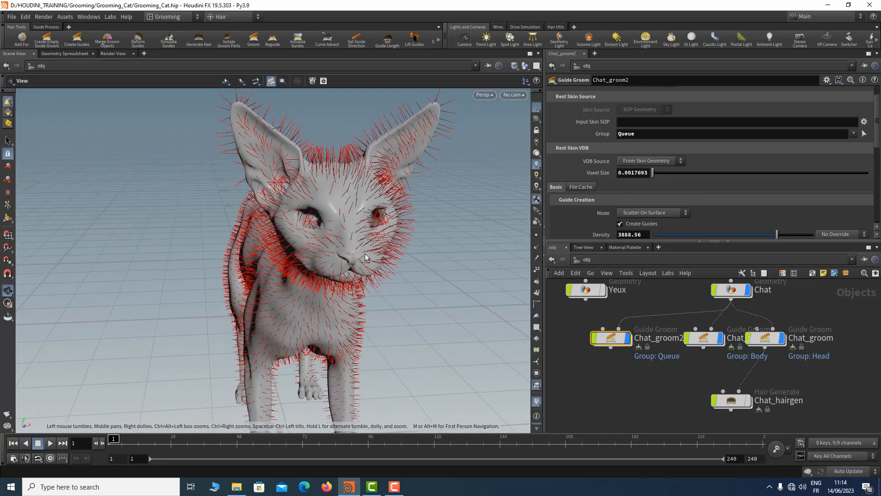
{"action": "left_click_drag", "start_coordinate": [400, 255], "coordinate": [328, 252]}
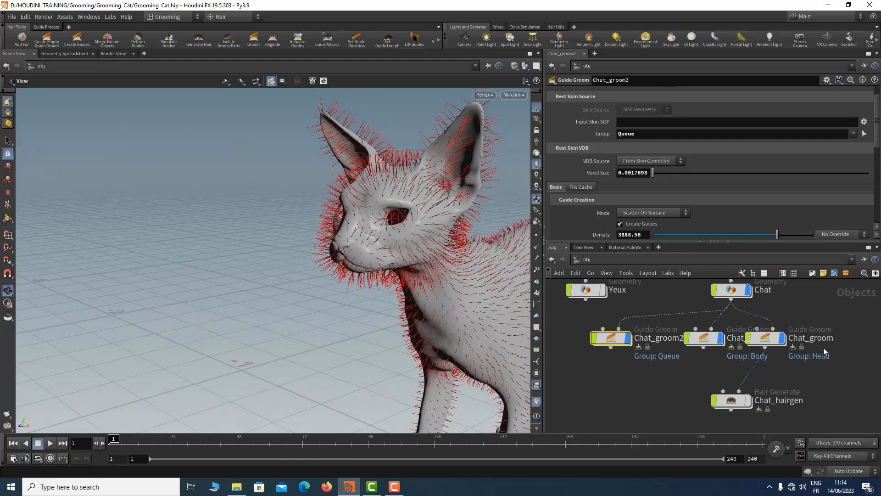
Create a fourth guide groom on the Chat geometry with Create Guides and place its node beside Chat_groom2
{"action": "left_click", "coordinate": [659, 369]}
{"action": "left_click", "coordinate": [714, 290]}
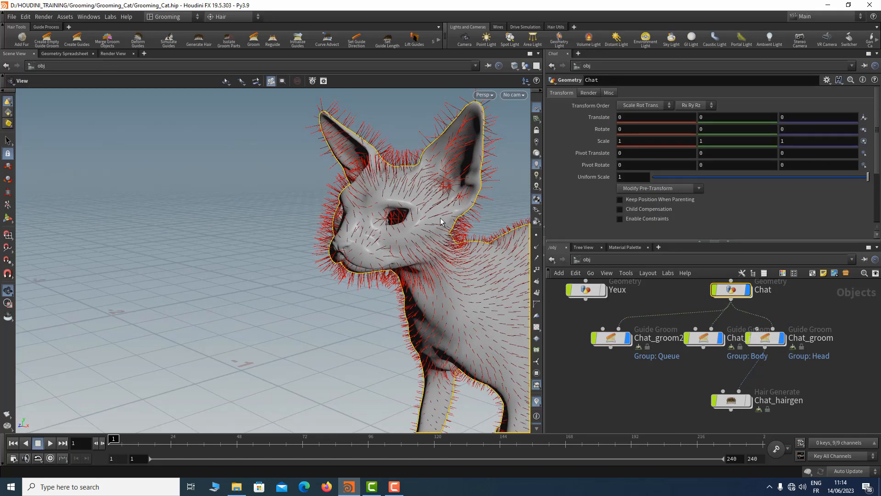
{"action": "left_click", "coordinate": [74, 39]}
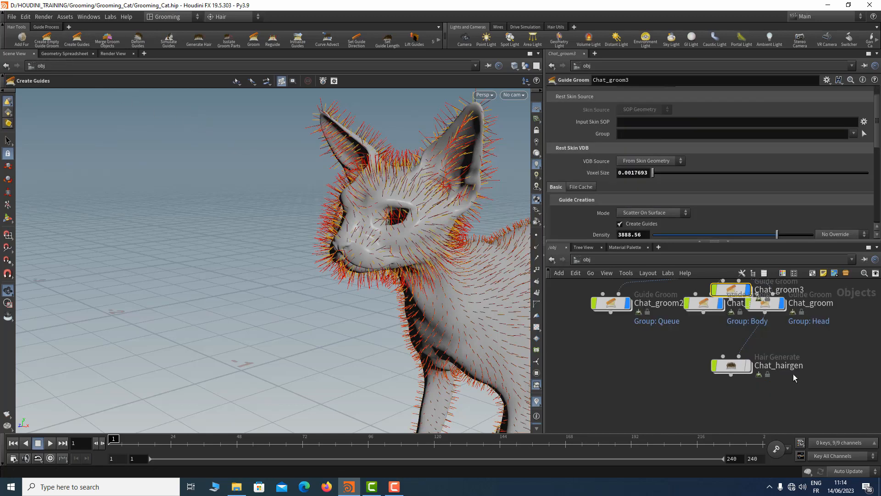
{"action": "middle_click_drag", "start_coordinate": [823, 331], "coordinate": [822, 375]}
{"action": "left_click_drag", "start_coordinate": [730, 339], "coordinate": [591, 362]}
Restrict the Chat_groom3 guides to the Moustache group of the skin and move its node further from Chat_groom2
{"action": "left_click", "coordinate": [852, 134]}
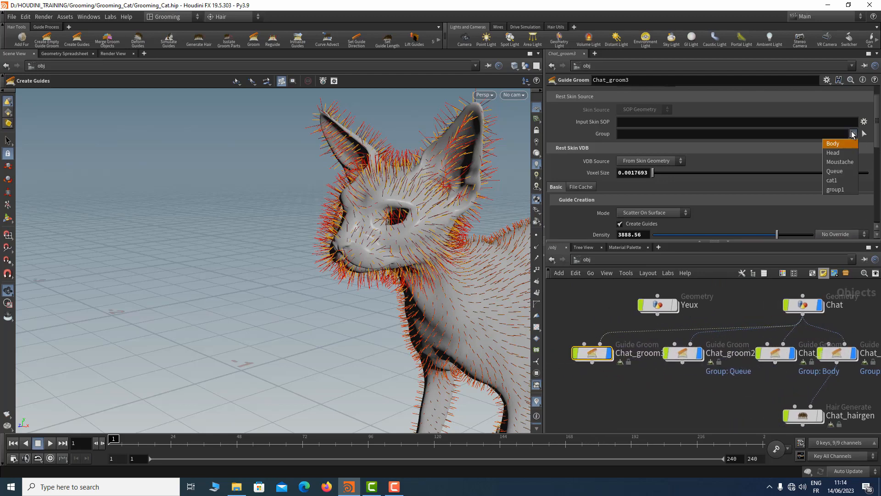
{"action": "left_click", "coordinate": [839, 162]}
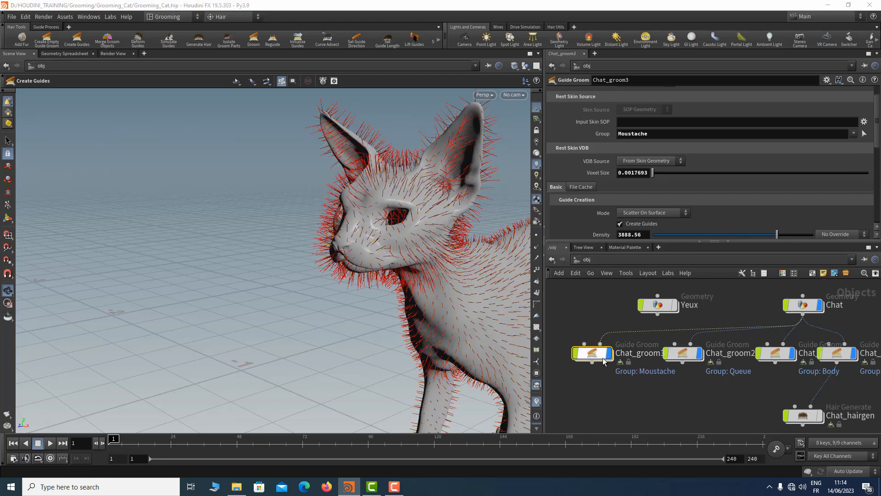
{"action": "mouse_move", "coordinate": [592, 353]}
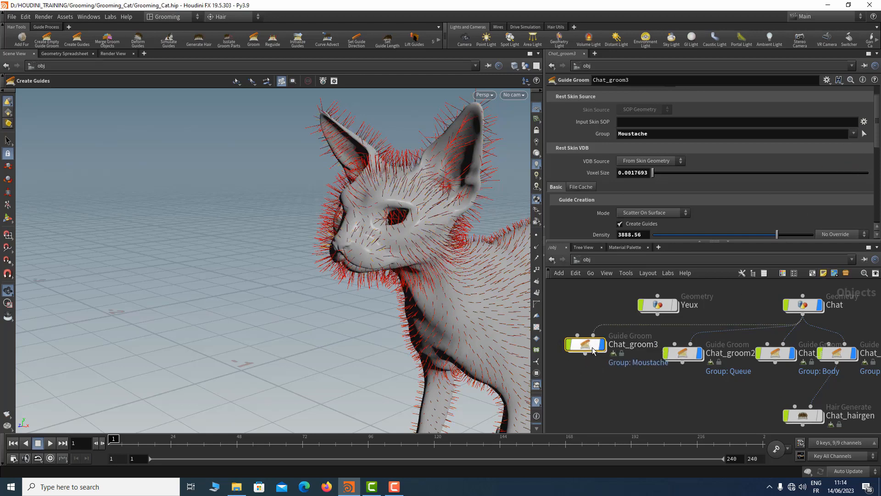
{"action": "scroll", "coordinate": [608, 378], "scroll_direction": "down", "scroll_amount": 5}
{"action": "scroll", "coordinate": [665, 379], "scroll_direction": "up", "scroll_amount": 5}
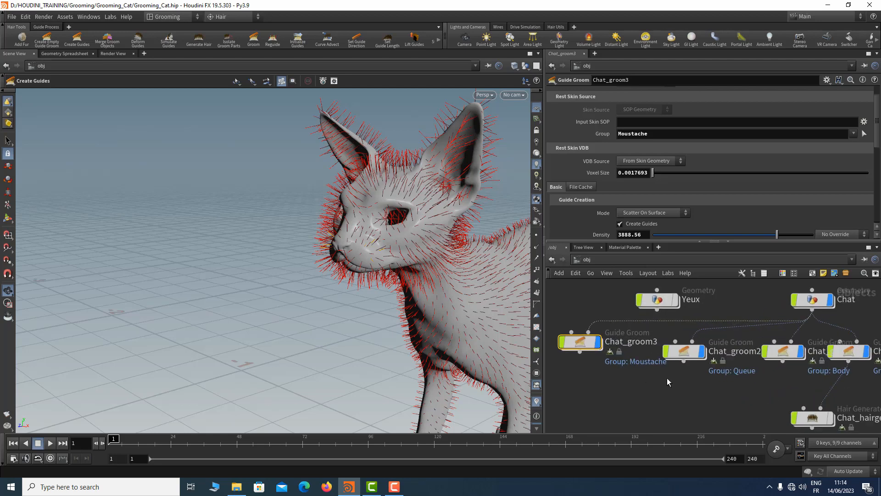
Hide the Queue, Body and Head guide grooms and align the Chat_groom3 node with their row
{"action": "mouse_move", "coordinate": [704, 358]}
{"action": "left_click", "coordinate": [805, 327]}
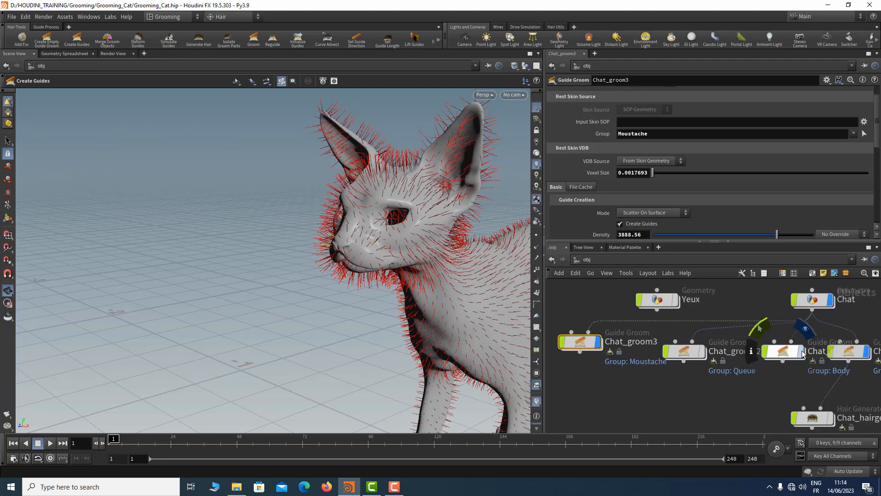
{"action": "left_click", "coordinate": [866, 352]}
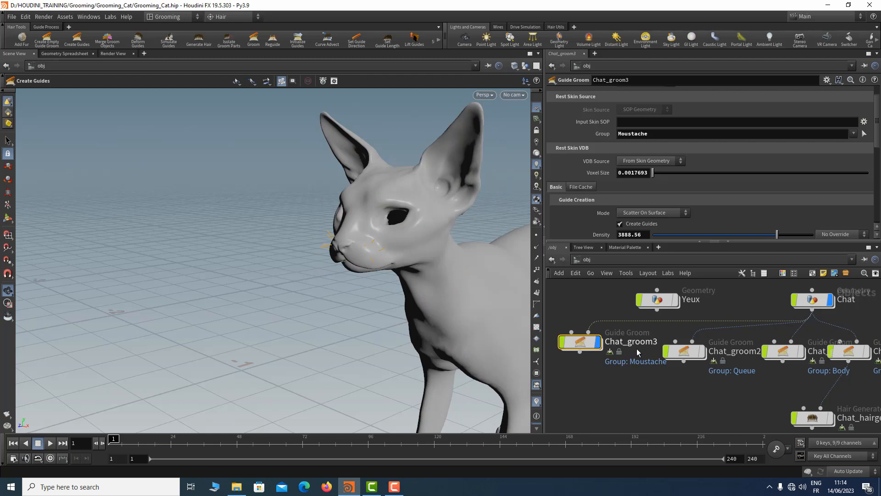
{"action": "left_click_drag", "start_coordinate": [637, 352], "coordinate": [636, 367]}
Set the guide length of Chat_groom3 to .05 and check the whiskers from the front of the face
{"action": "key", "text": "Escape"}
{"action": "left_click_drag", "start_coordinate": [275, 280], "coordinate": [342, 268]}
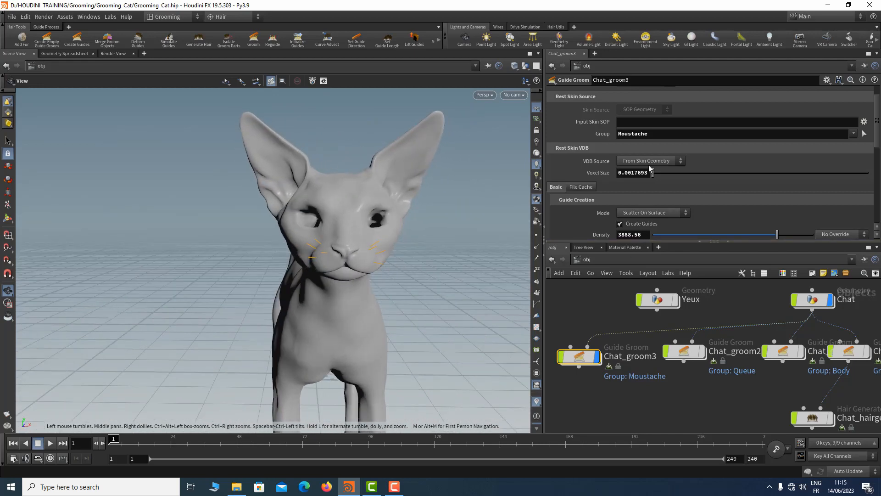
{"action": "scroll", "coordinate": [641, 190], "scroll_direction": "down", "scroll_amount": 10}
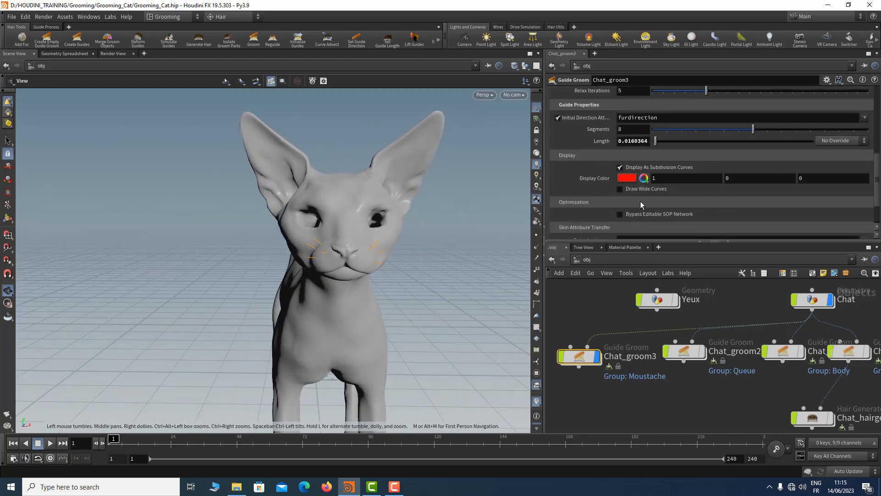
{"action": "scroll", "coordinate": [640, 200], "scroll_direction": "up", "scroll_amount": 3}
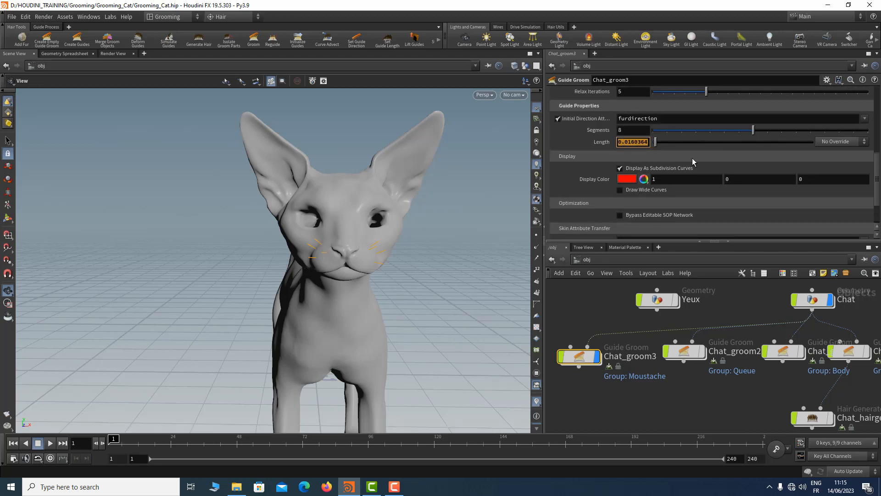
{"action": "type", "text": ".0"}
{"action": "key", "text": "Return"}
{"action": "mouse_move", "coordinate": [378, 258]}
{"action": "left_mouse_down"}
{"action": "mouse_move", "coordinate": [321, 257]}
{"action": "mouse_move", "coordinate": [405, 308]}
{"action": "mouse_move", "coordinate": [395, 257]}
{"action": "left_mouse_up"}
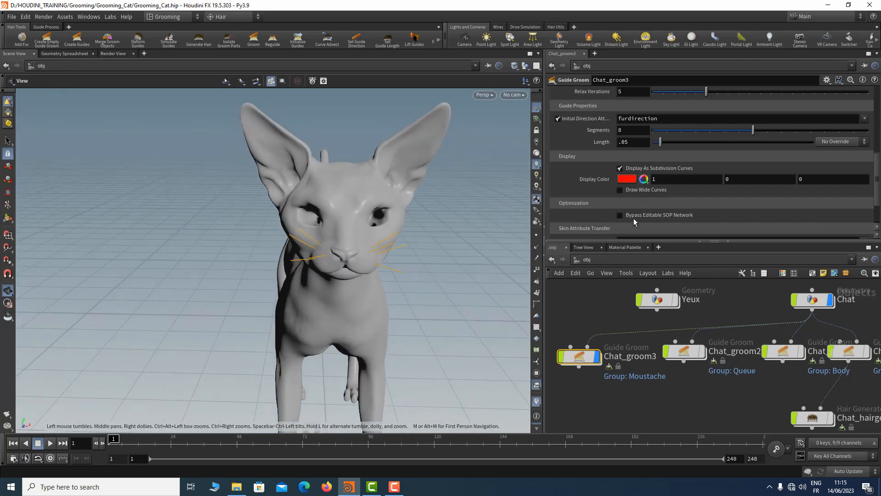
Set the guide length of Chat_groom3 to .08 and check the whiskers from the side
{"action": "left_click", "coordinate": [630, 144]}
{"action": "type", "text": ".08"}
{"action": "key", "text": "Return"}
{"action": "left_click_drag", "start_coordinate": [376, 221], "coordinate": [271, 202]}
Rename the Chat_groom3 guide groom node as Moustache
{"action": "mouse_move", "coordinate": [704, 353]}
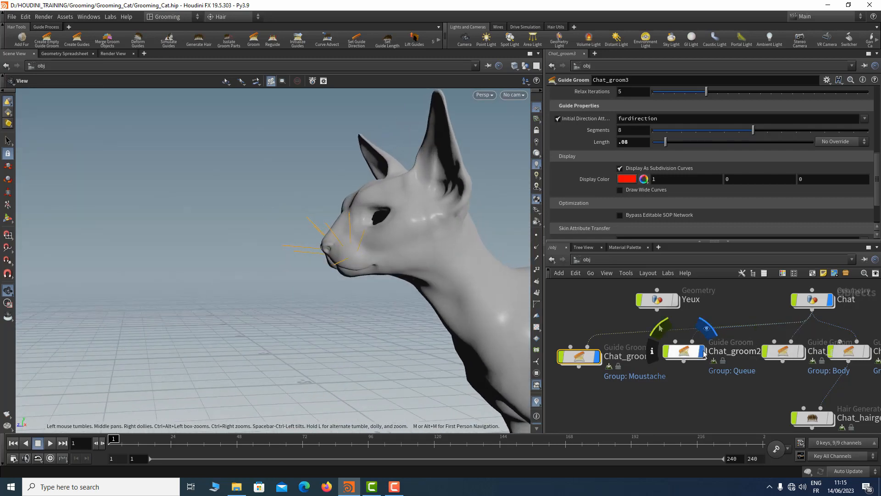
{"action": "left_click", "coordinate": [683, 351]}
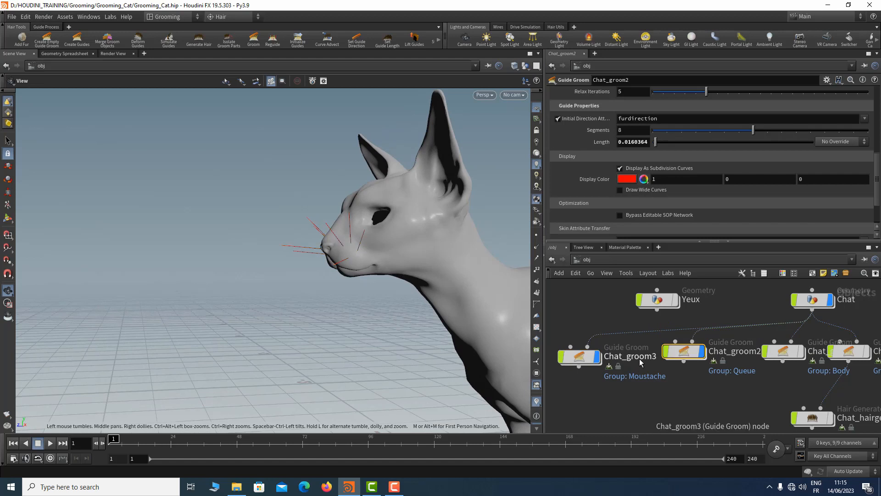
{"action": "double_click", "coordinate": [640, 359]}
{"action": "left_click_drag", "start_coordinate": [661, 356], "coordinate": [558, 357]}
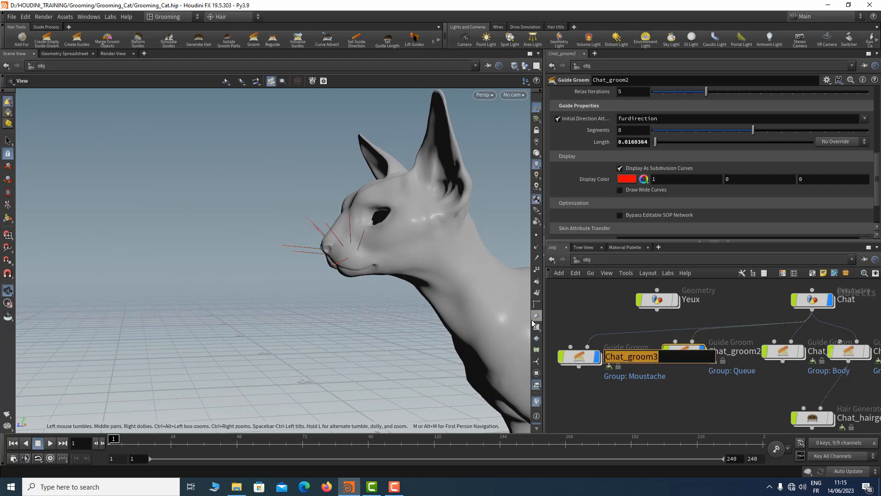
{"action": "type", "text": "Mou"}
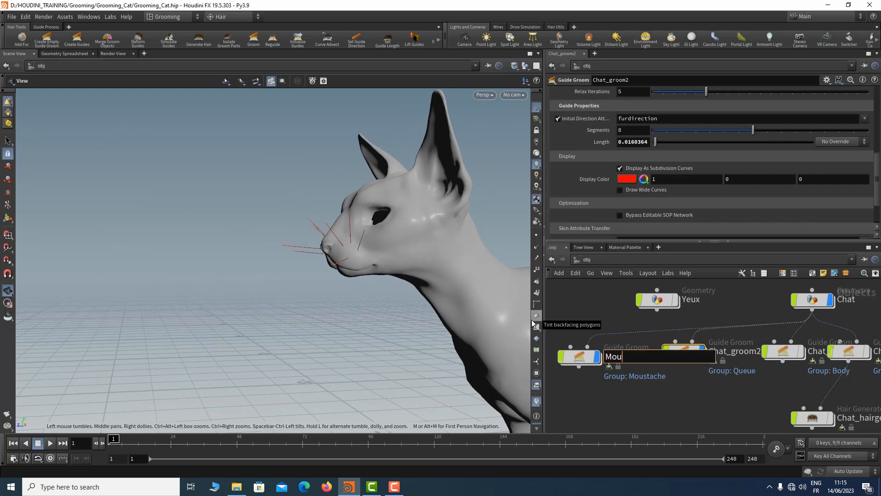
{"action": "type", "text": "stache"}
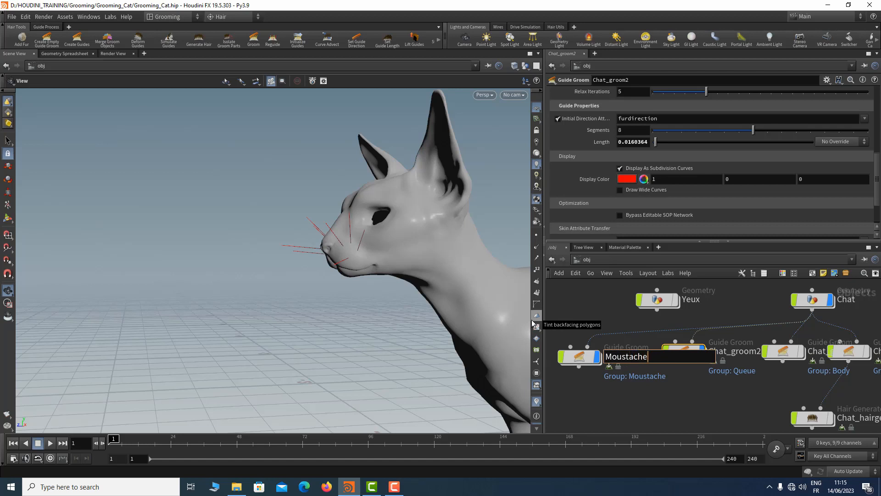
{"action": "key", "text": "Return"}
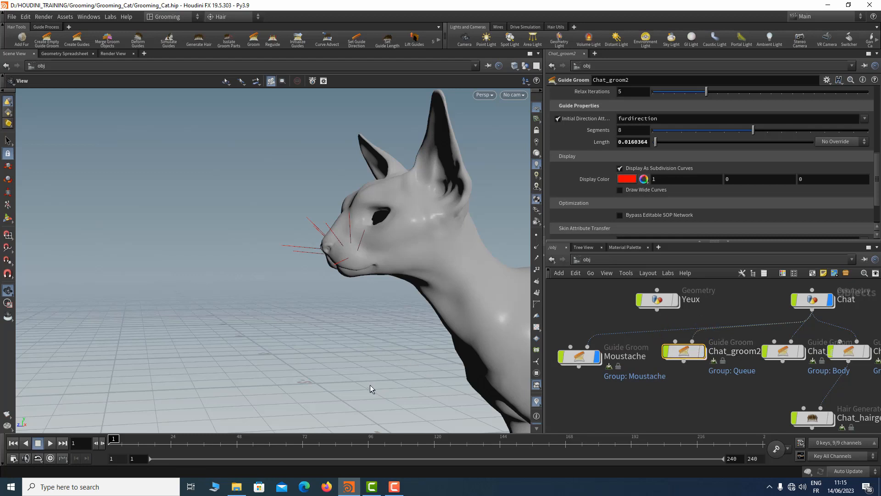
Bring the cat's tail into view, display the Chat_groom2 guides and rename that node as Queue
{"action": "right_click_drag", "start_coordinate": [392, 377], "coordinate": [346, 372]}
{"action": "middle_click_drag", "start_coordinate": [346, 372], "coordinate": [117, 320]}
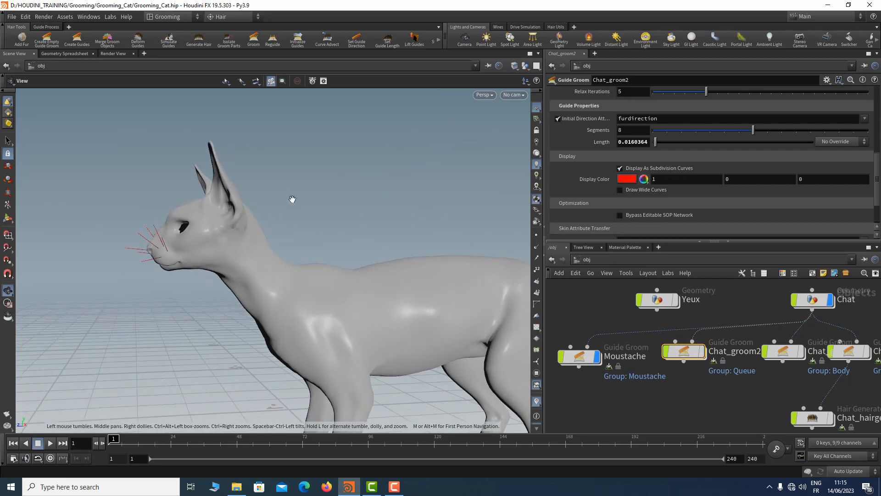
{"action": "right_click_drag", "start_coordinate": [312, 183], "coordinate": [376, 185]}
{"action": "middle_click_drag", "start_coordinate": [375, 185], "coordinate": [203, 177]}
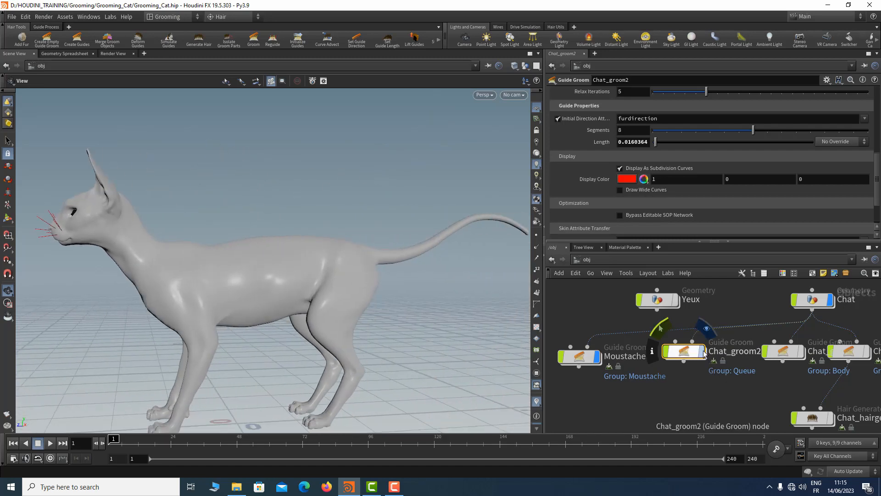
{"action": "left_click", "coordinate": [703, 352]}
{"action": "double_click", "coordinate": [748, 352]}
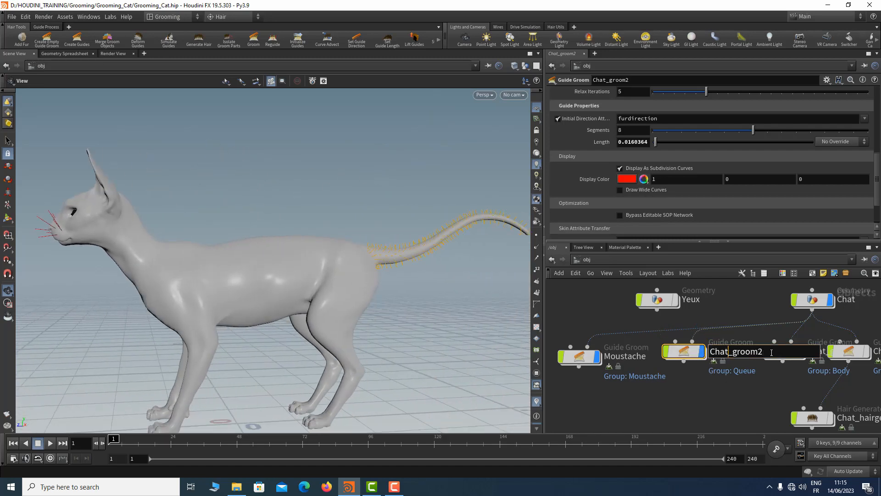
{"action": "left_click_drag", "start_coordinate": [771, 353], "coordinate": [689, 355]}
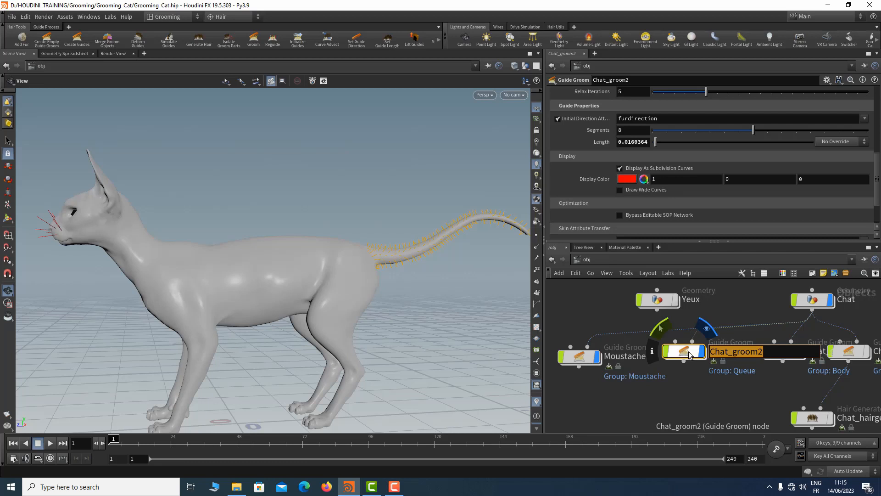
{"action": "type", "text": "Queue"}
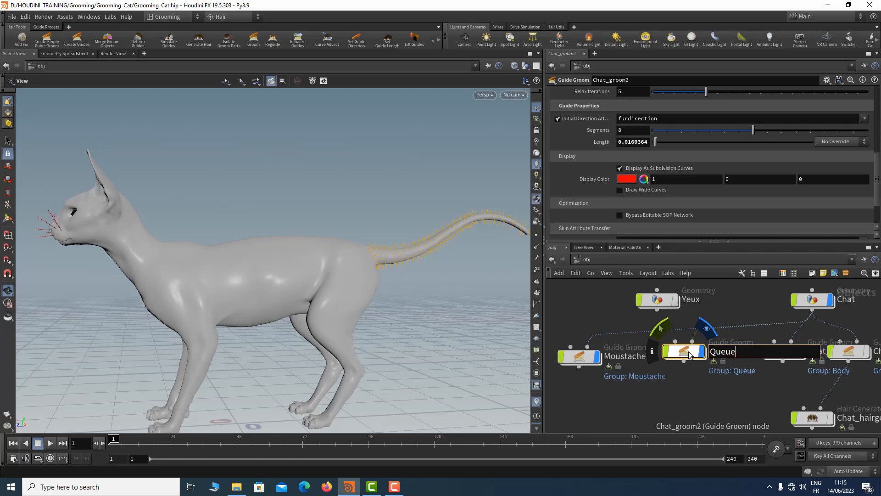
{"action": "key", "text": "Return"}
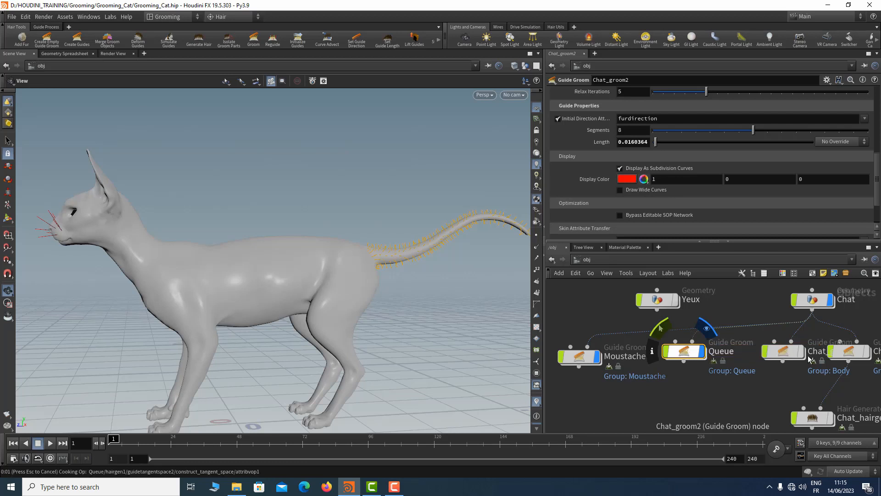
Move the Body guide groom node closer to Queue, display its guides and rename it as Corps
{"action": "left_click_drag", "start_coordinate": [801, 354], "coordinate": [758, 353]}
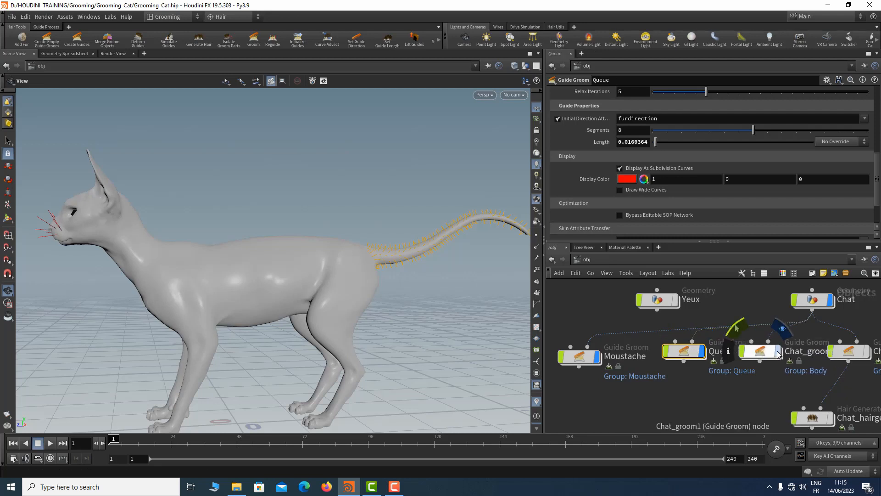
{"action": "left_click", "coordinate": [778, 351]}
{"action": "double_click", "coordinate": [795, 351]}
{"action": "left_click_drag", "start_coordinate": [835, 351], "coordinate": [777, 353]}
{"action": "type", "text": "Co"}
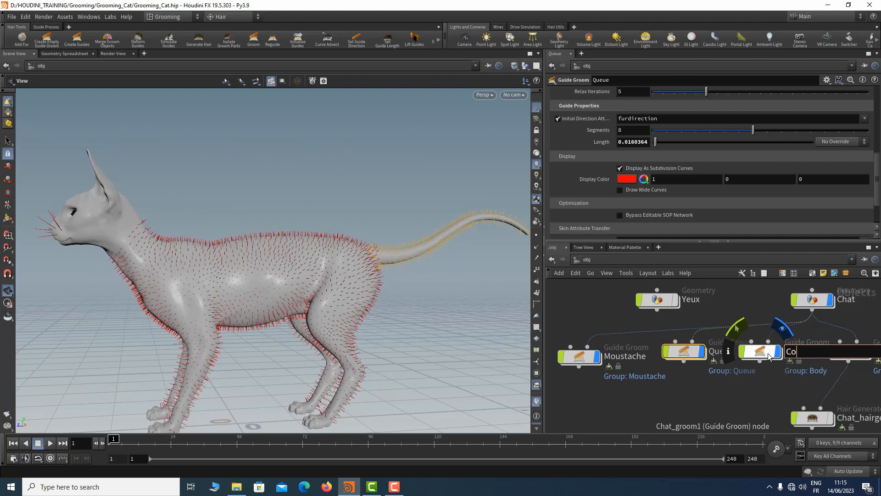
{"action": "type", "text": "rps"}
{"action": "key", "text": "Return"}
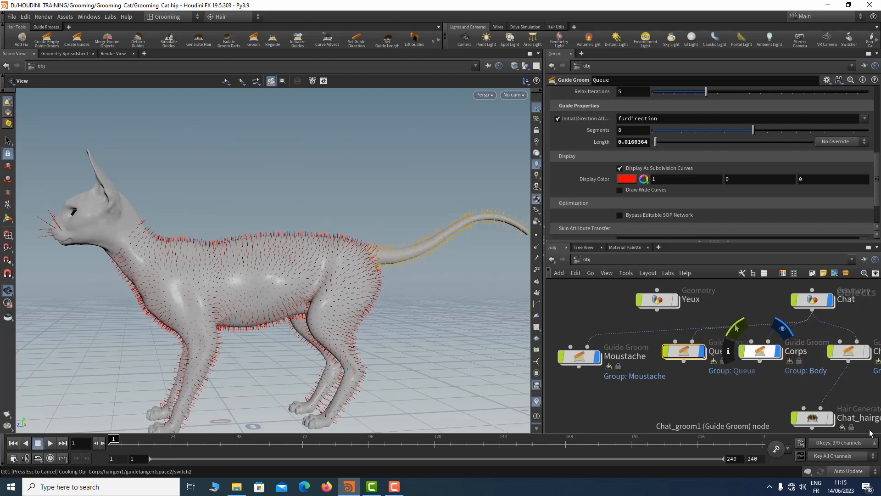
Display the guides of the Chat_groom node for the Head group and rename that node as T_te
{"action": "middle_click_drag", "start_coordinate": [843, 386], "coordinate": [790, 378]}
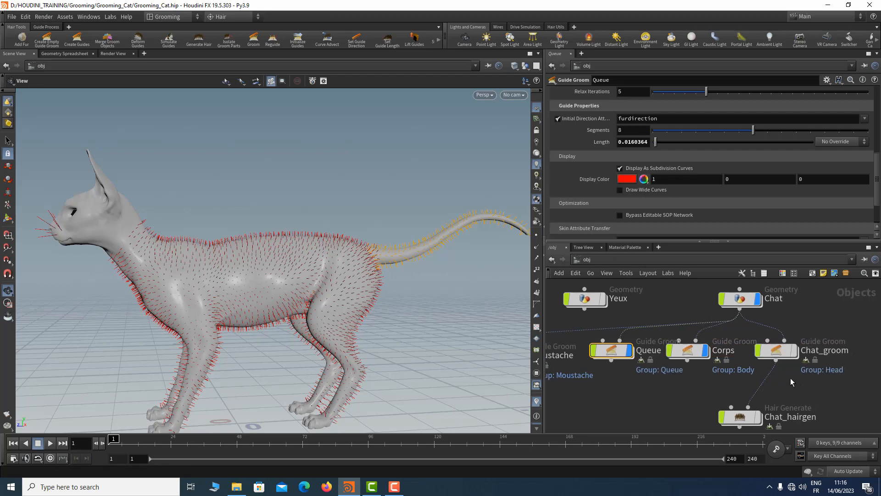
{"action": "left_click", "coordinate": [790, 353]}
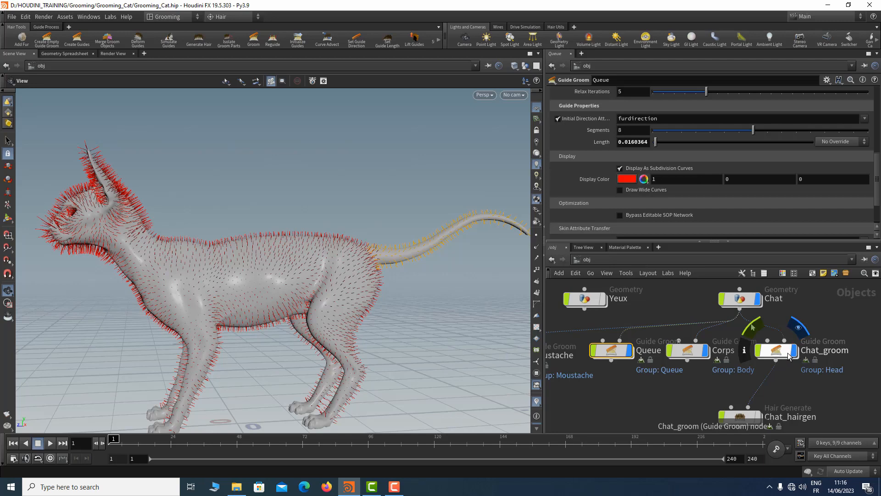
{"action": "double_click", "coordinate": [839, 354]}
{"action": "type", "text": "T_te"}
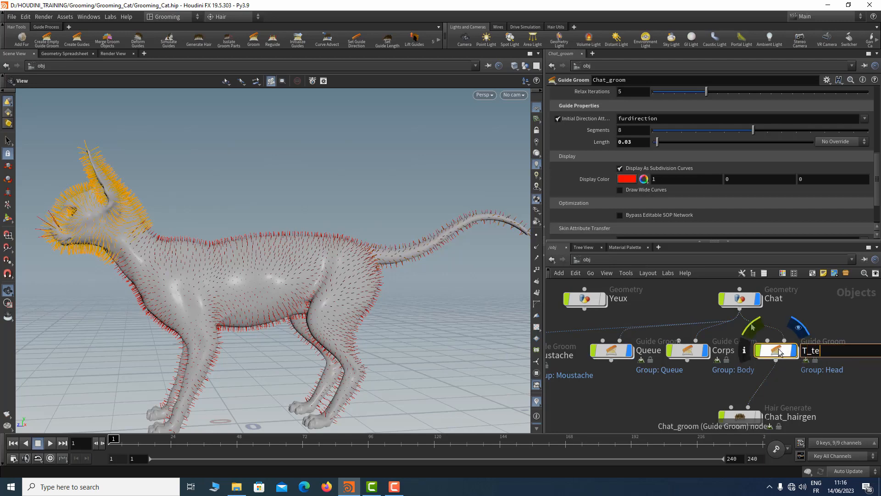
{"action": "key", "text": "Return"}
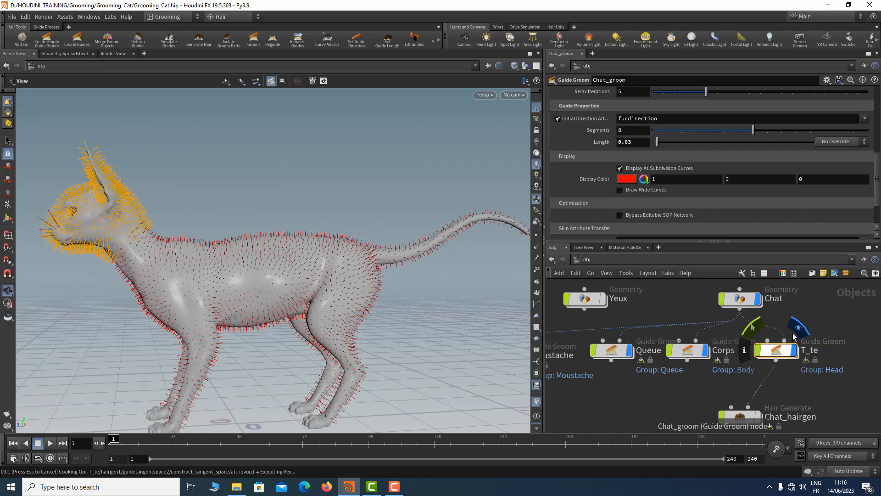
Rename the guide groom node of the Head group as head
{"action": "double_click", "coordinate": [804, 350]}
{"action": "double_click", "coordinate": [821, 350]}
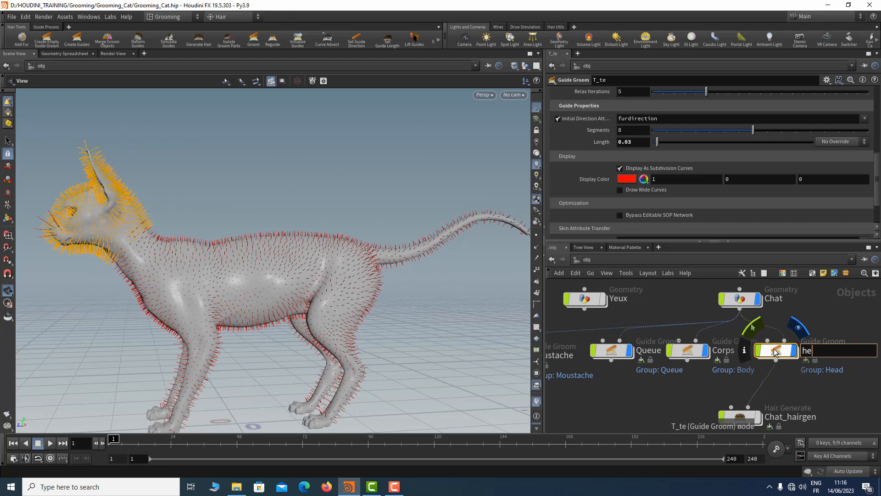
{"action": "key", "text": "Return"}
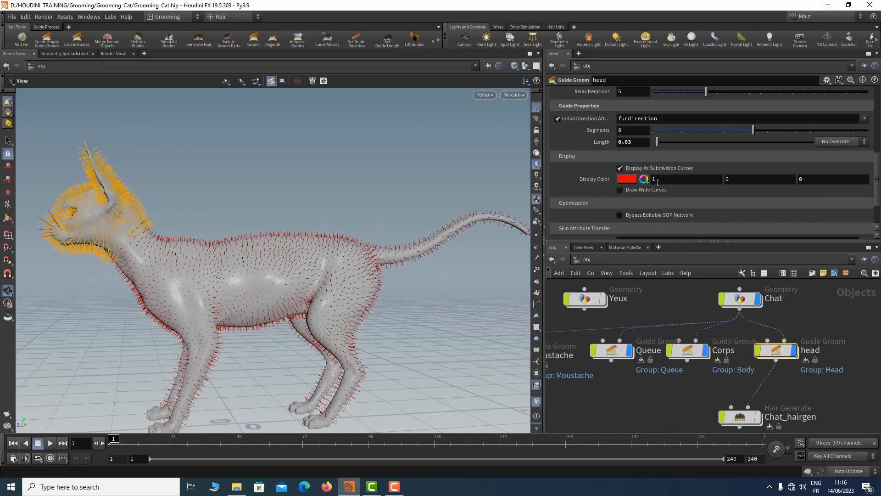
Set the guide length of the head groom to 0.01 and check the cat's guides from the front and side
{"action": "scroll", "coordinate": [659, 205], "scroll_direction": "down", "scroll_amount": 2}
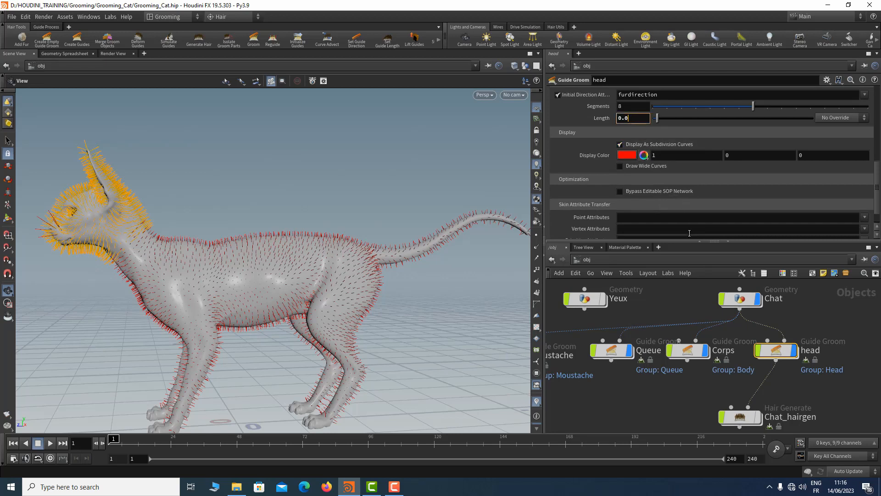
{"action": "key", "text": "Return"}
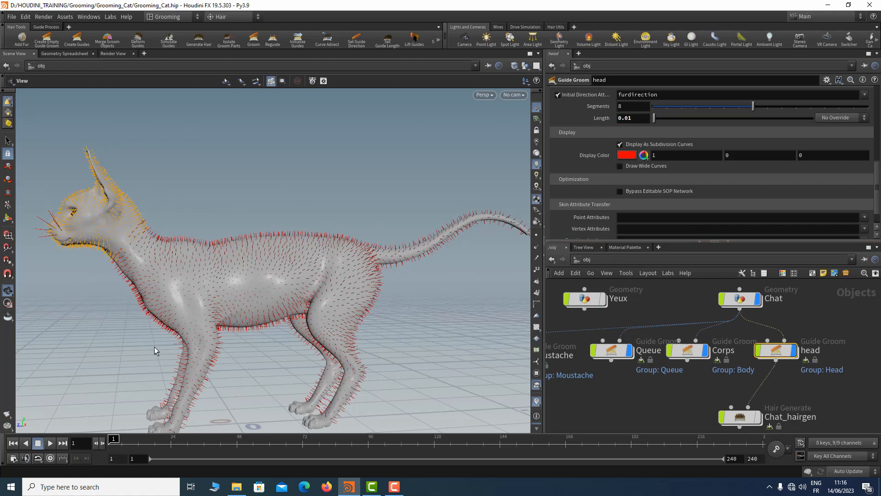
{"action": "left_click_drag", "start_coordinate": [155, 346], "coordinate": [190, 291]}
{"action": "right_click_drag", "start_coordinate": [191, 290], "coordinate": [299, 262]}
{"action": "left_click_drag", "start_coordinate": [277, 264], "coordinate": [300, 261]}
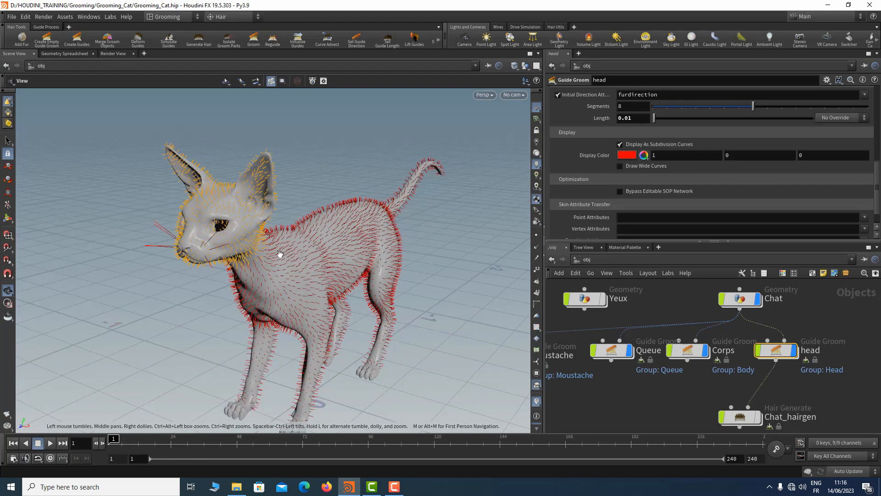
{"action": "left_click_drag", "start_coordinate": [231, 240], "coordinate": [278, 224]}
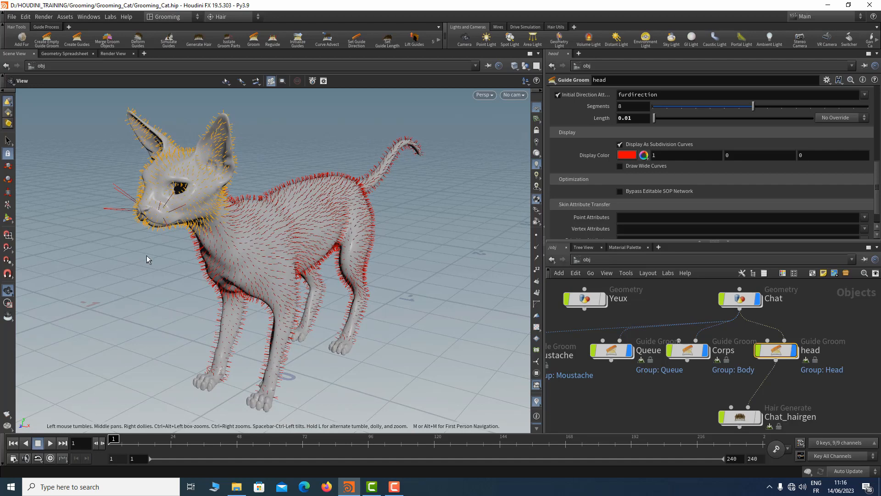
{"action": "left_click_drag", "start_coordinate": [371, 233], "coordinate": [335, 214]}
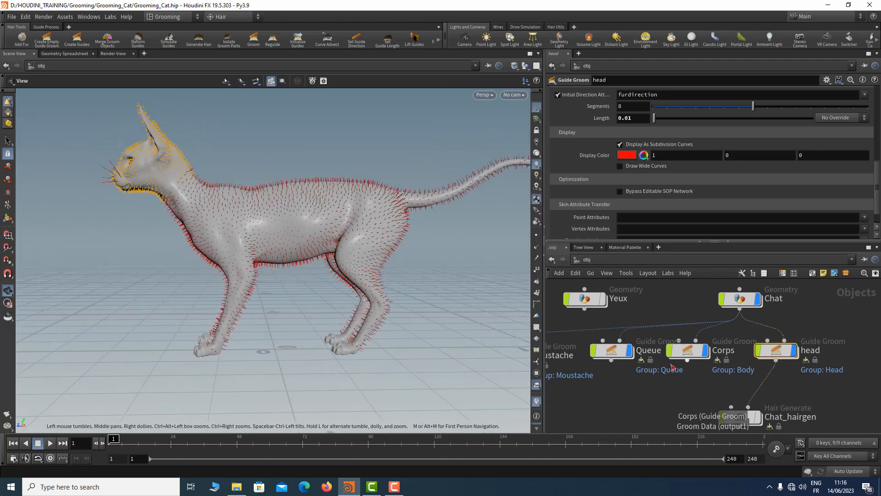
{"action": "middle_click_drag", "start_coordinate": [669, 376], "coordinate": [704, 365]}
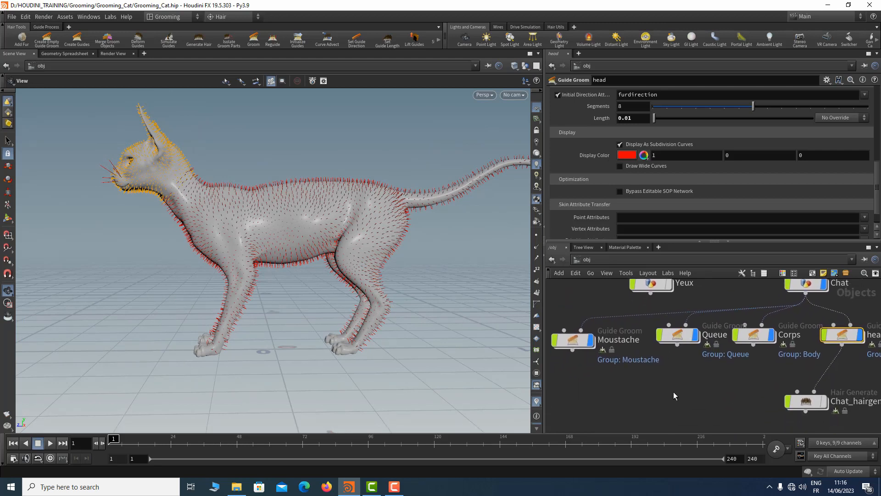
{"action": "left_click", "coordinate": [394, 486]}
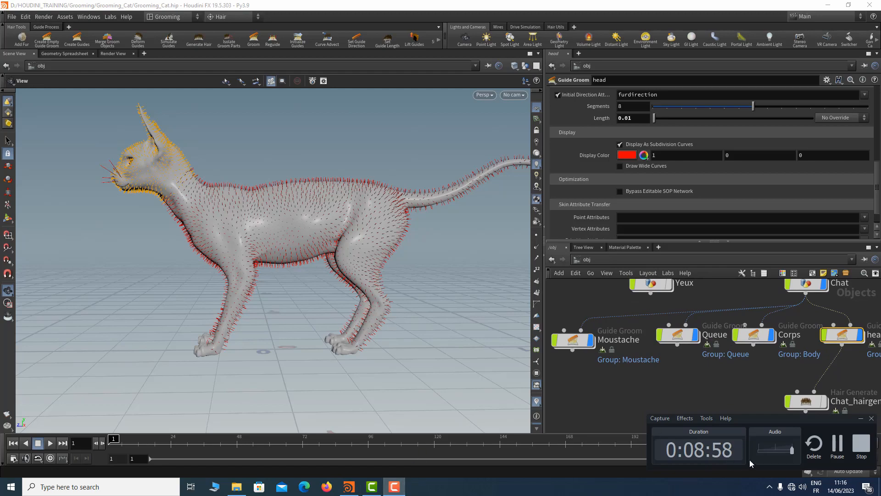